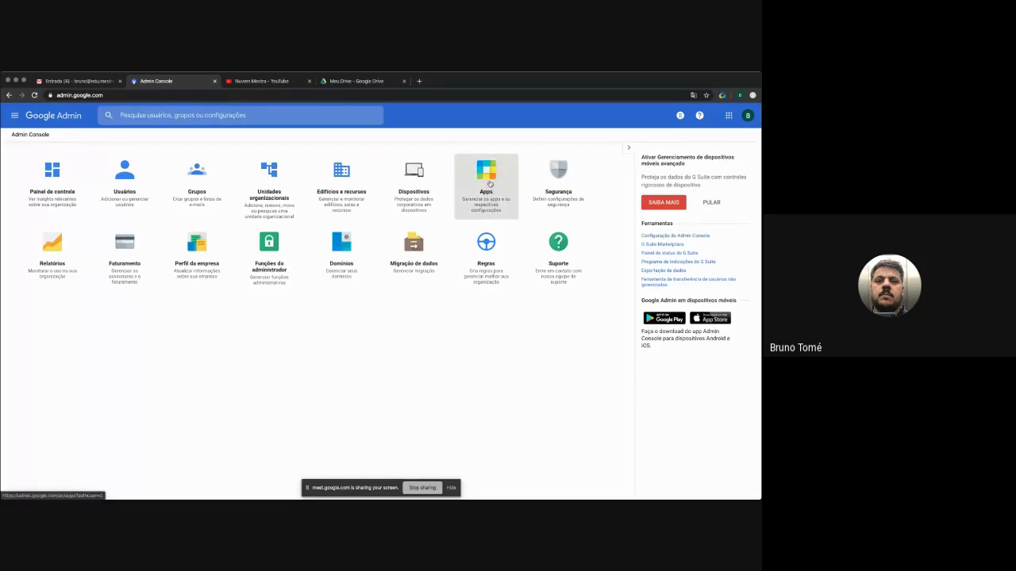
- Go to Apps > G Suite and open the Hangouts service settings
{"action": "left_click", "coordinate": [490, 184]}
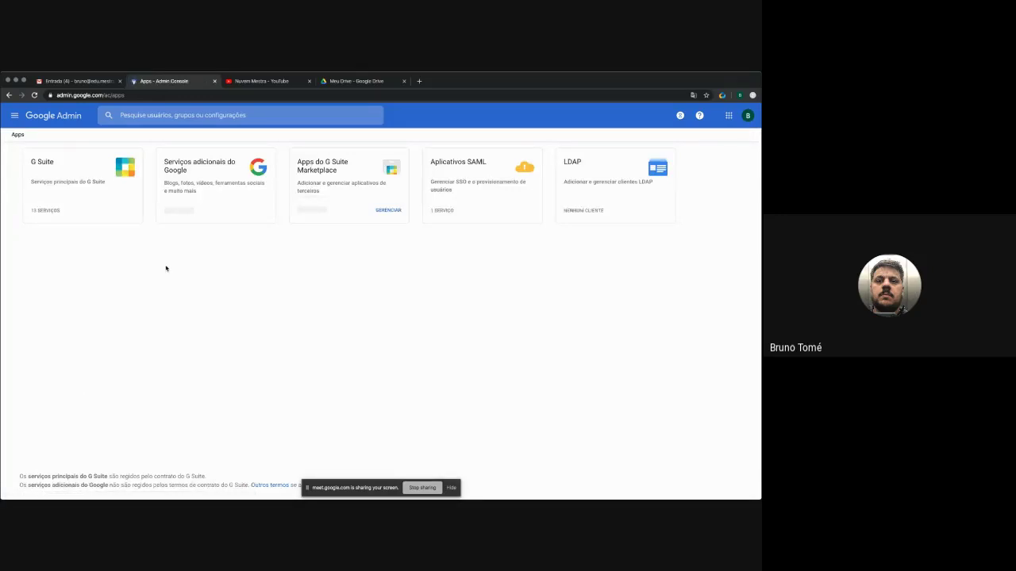
{"action": "left_click", "coordinate": [76, 189]}
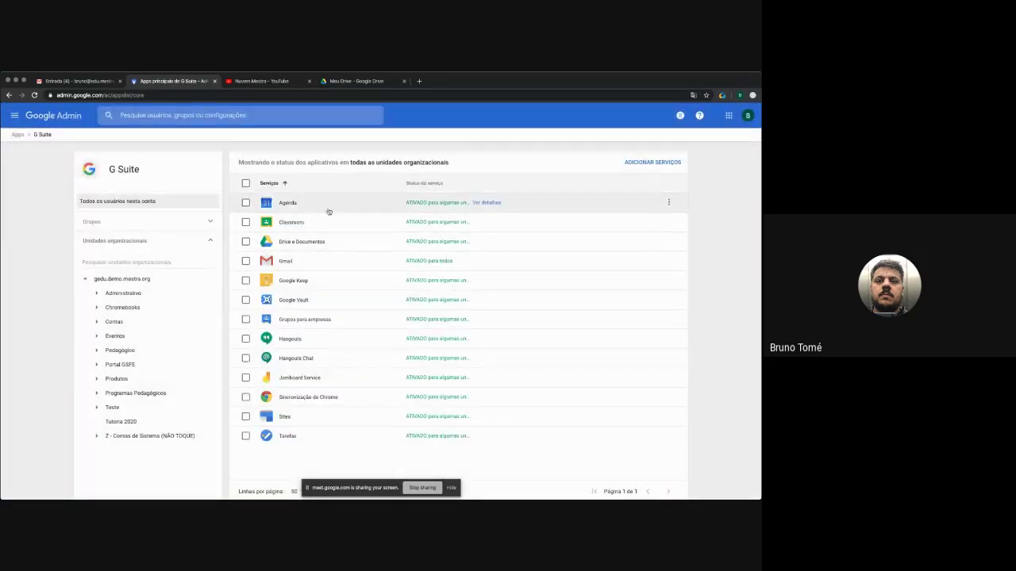
{"action": "left_click", "coordinate": [296, 339]}
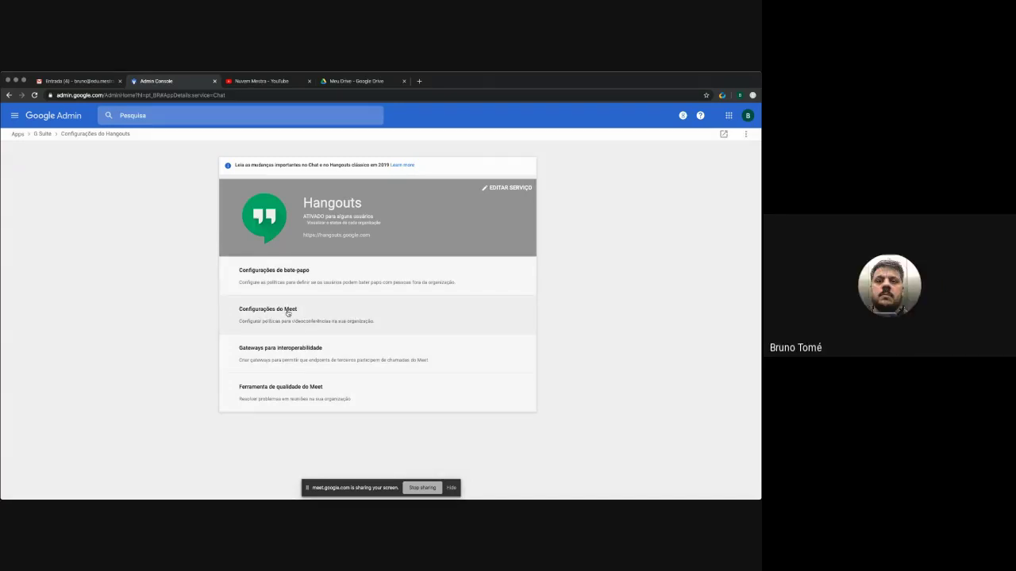
- Open Meet settings and confirm the Gravação recording option is enabled, leaving it unchanged
{"action": "left_click", "coordinate": [288, 313]}
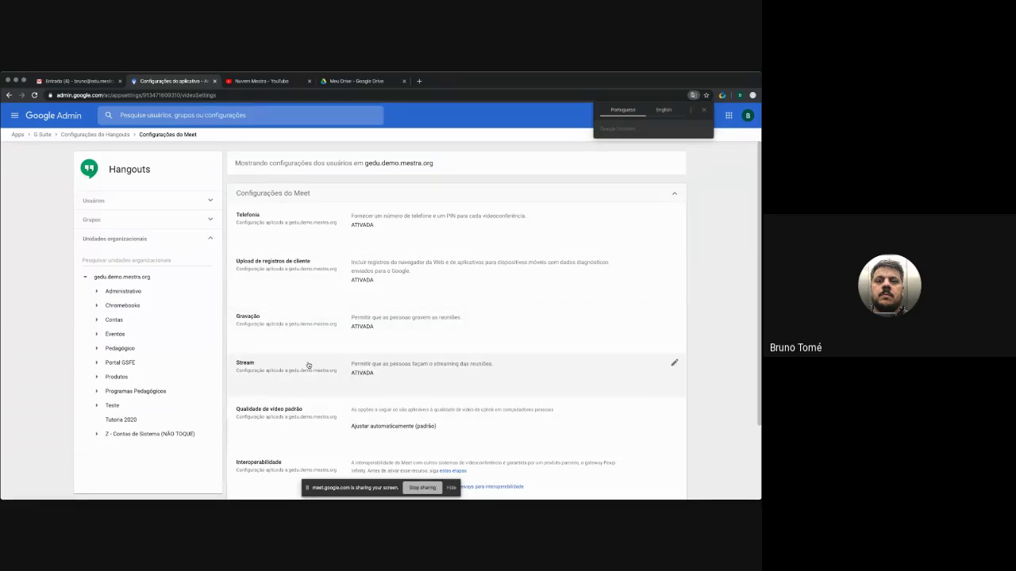
{"action": "scroll", "coordinate": [311, 362], "scroll_direction": "down", "scroll_amount": 1}
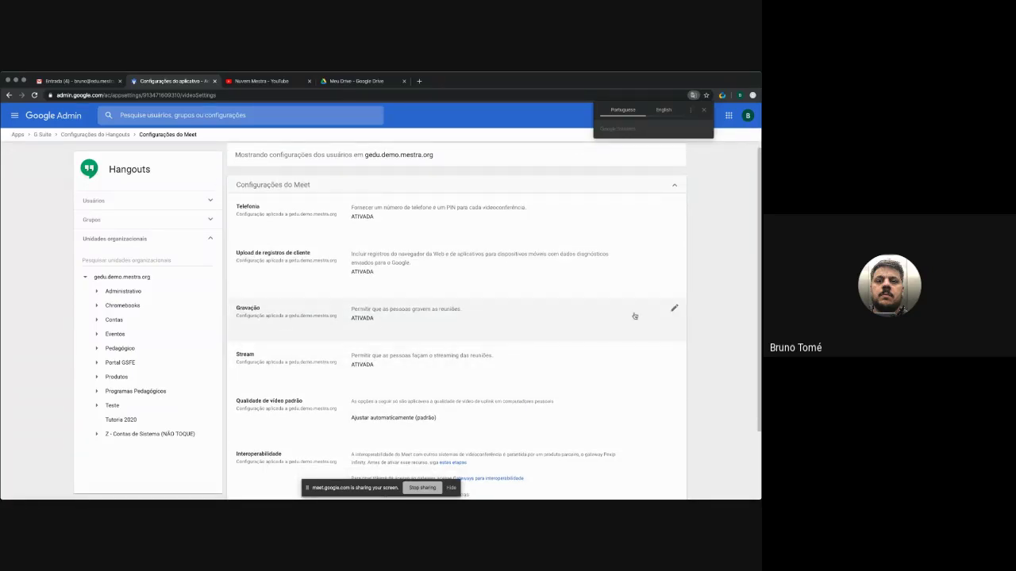
{"action": "left_click", "coordinate": [673, 309]}
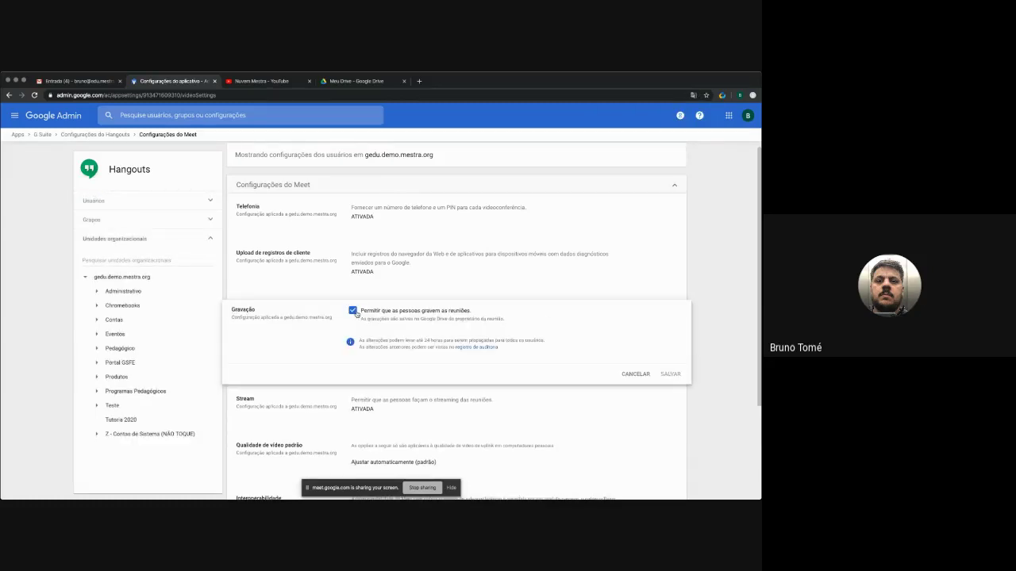
{"action": "left_click", "coordinate": [635, 374]}
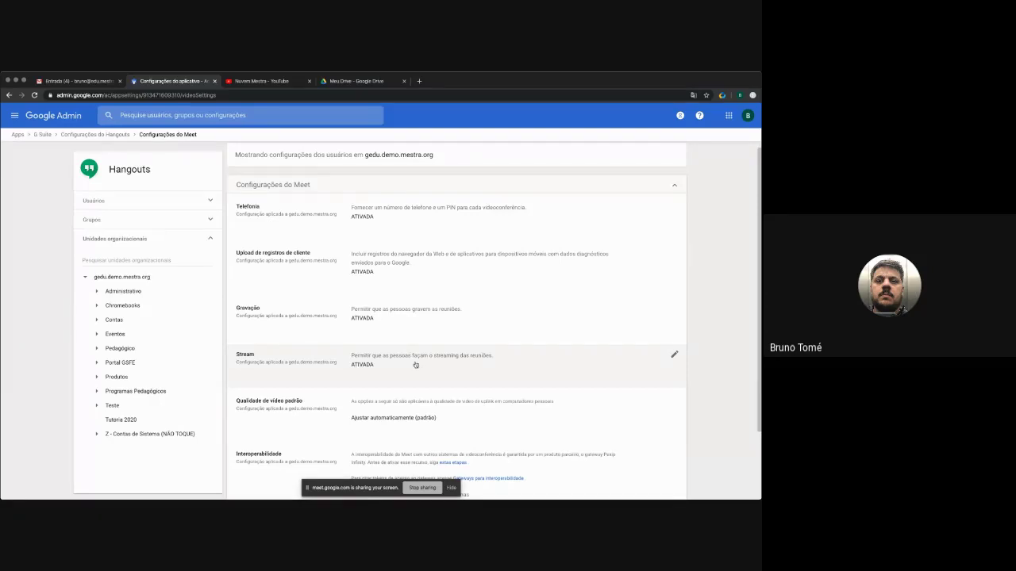
{"action": "scroll", "coordinate": [417, 365], "scroll_direction": "down", "scroll_amount": 2}
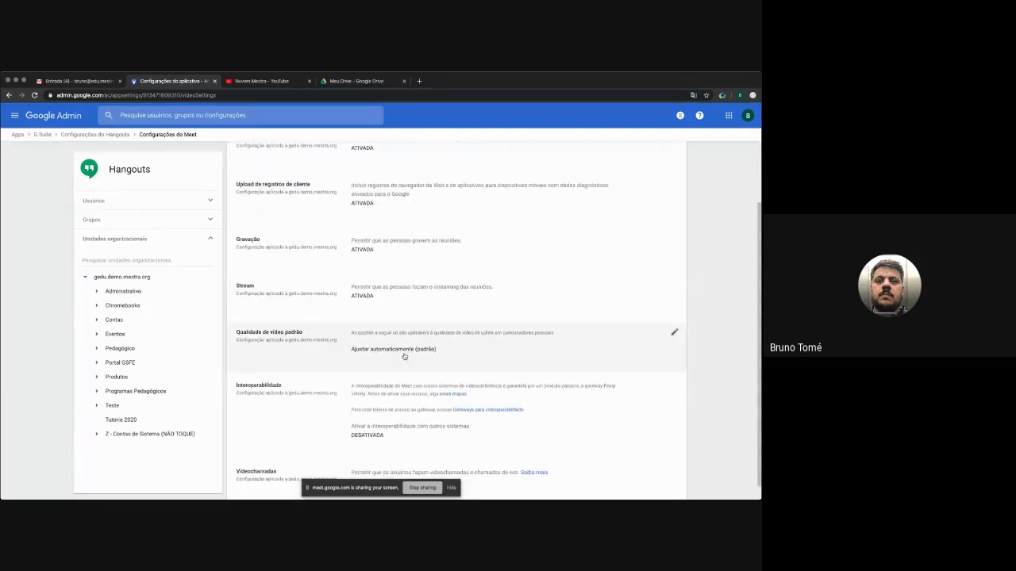
{"action": "left_click", "coordinate": [671, 334]}
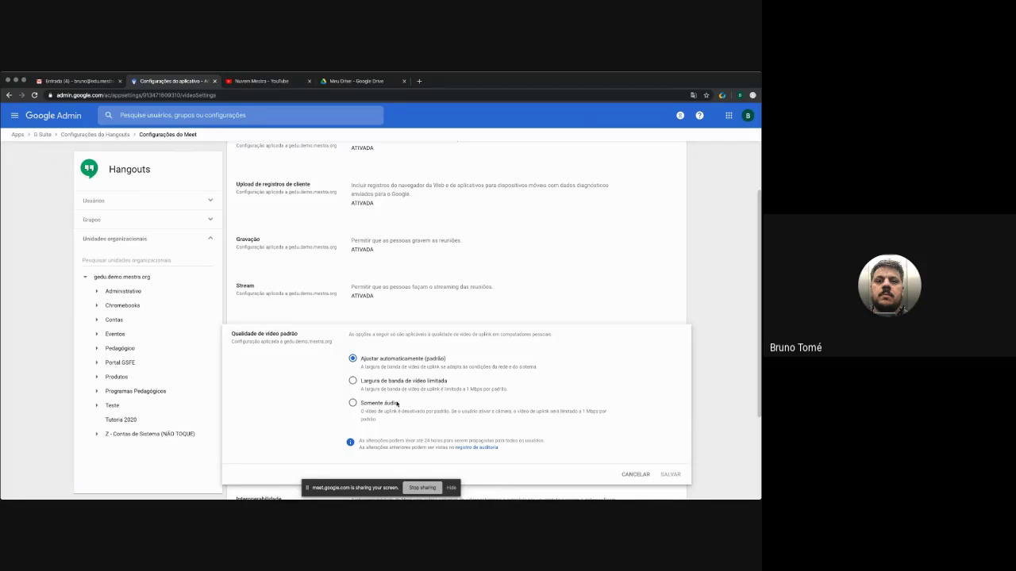
{"action": "left_click", "coordinate": [638, 474]}
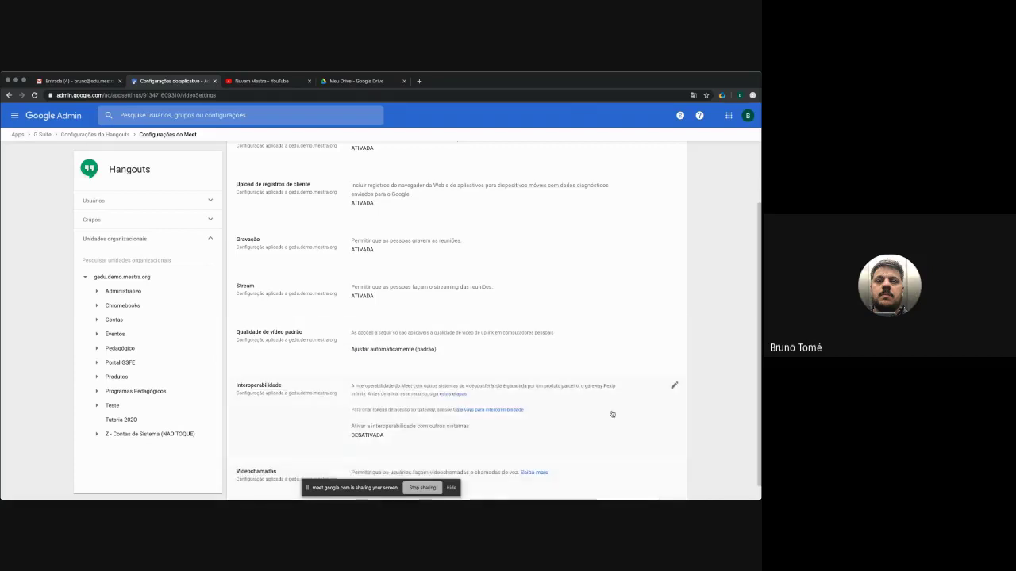
{"action": "scroll", "coordinate": [408, 362], "scroll_direction": "down", "scroll_amount": 1}
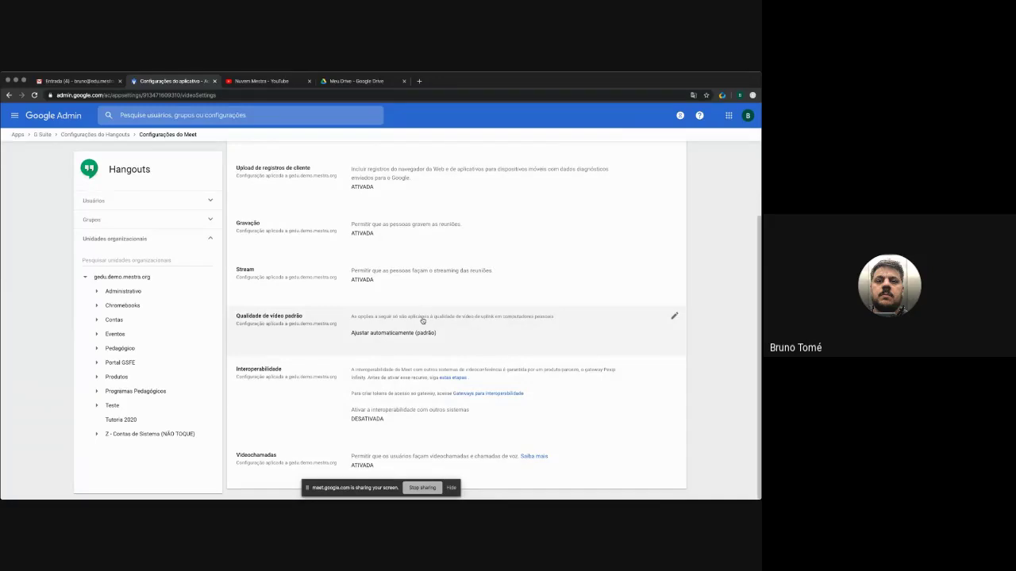
- Present the slides on checking active Meet features, then return to Google Admin
{"action": "key", "text": "super+Tab"}
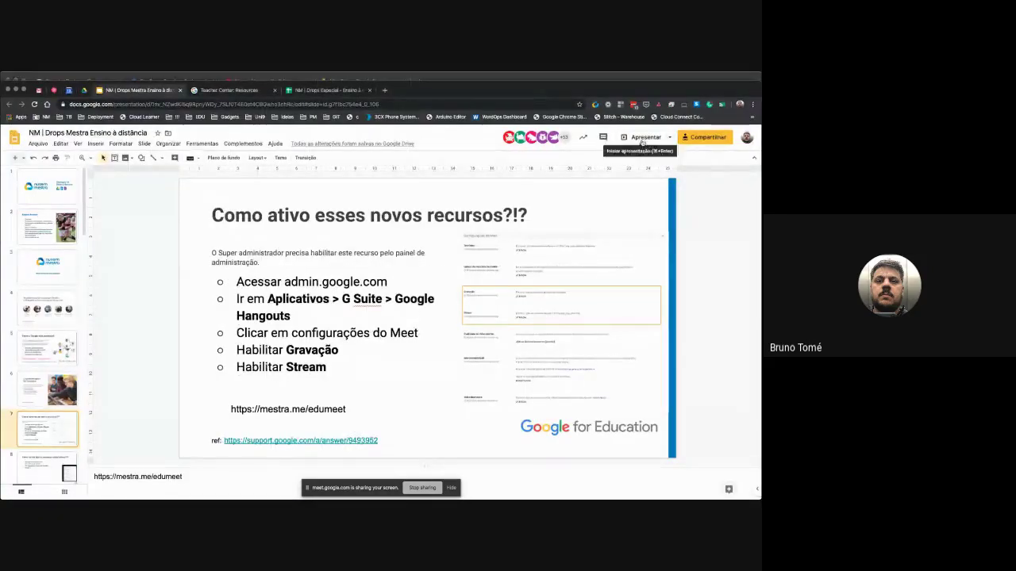
{"action": "left_click", "coordinate": [641, 140]}
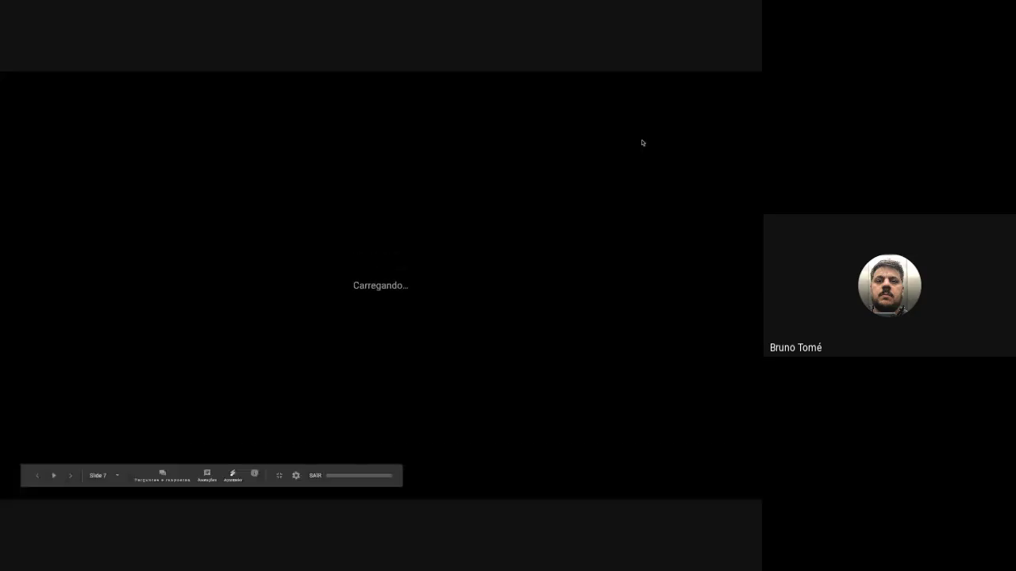
{"action": "key", "text": "Right"}
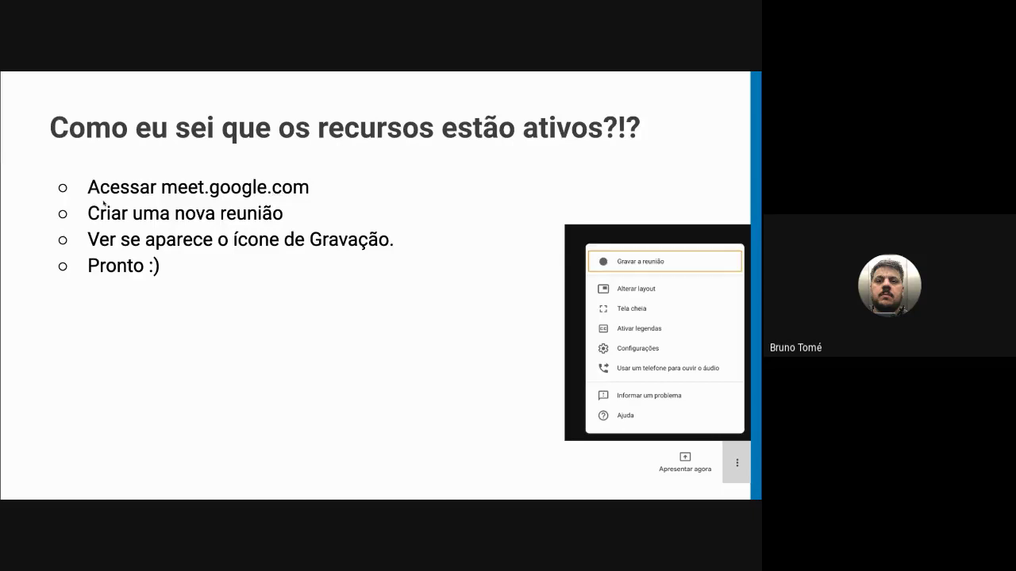
{"action": "key", "text": "Right"}
{"action": "key", "text": "Right"}
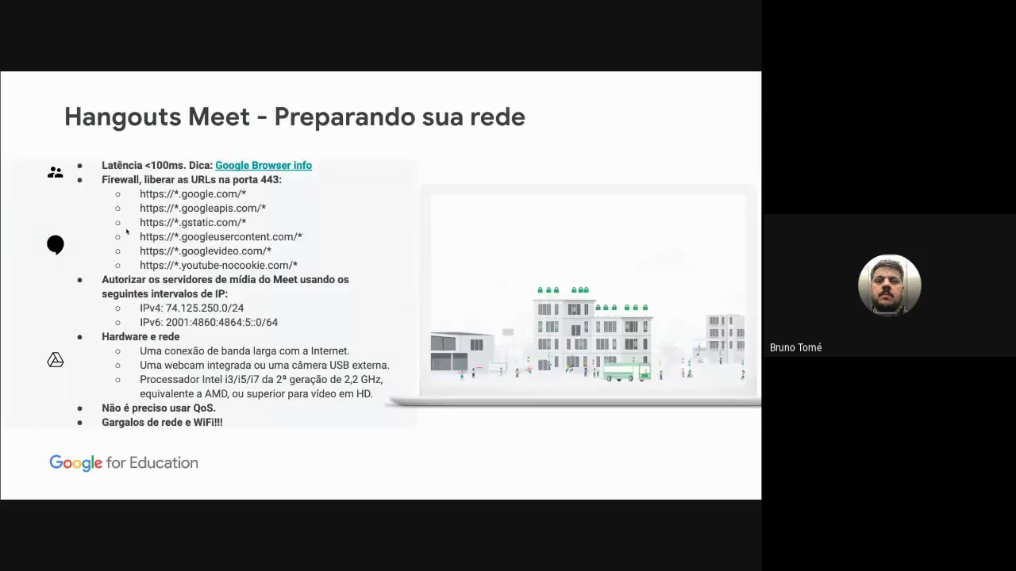
{"action": "key", "text": "Left"}
{"action": "key", "text": "Left"}
{"action": "key", "text": "Escape"}
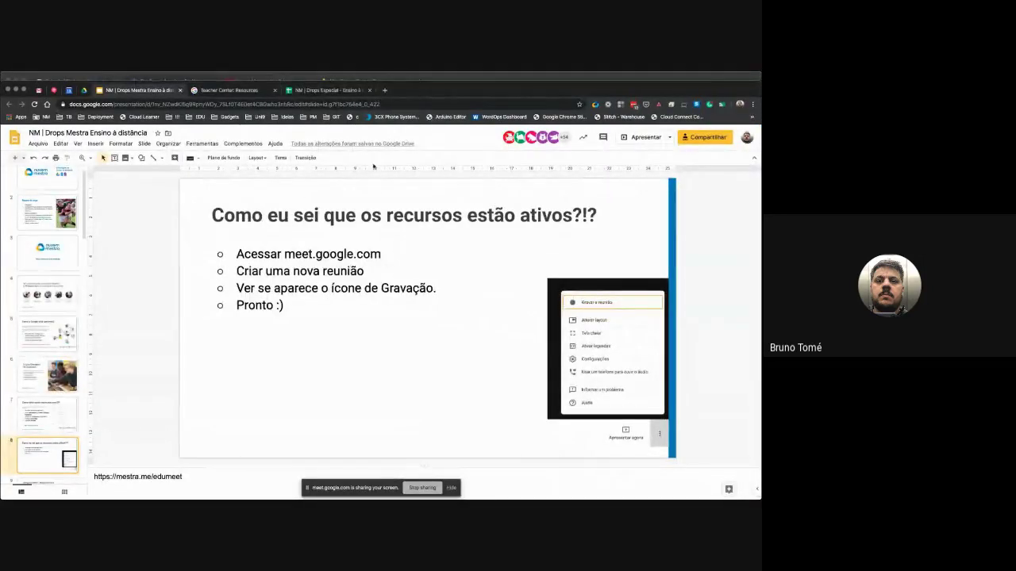
{"action": "key", "text": "super+grave"}
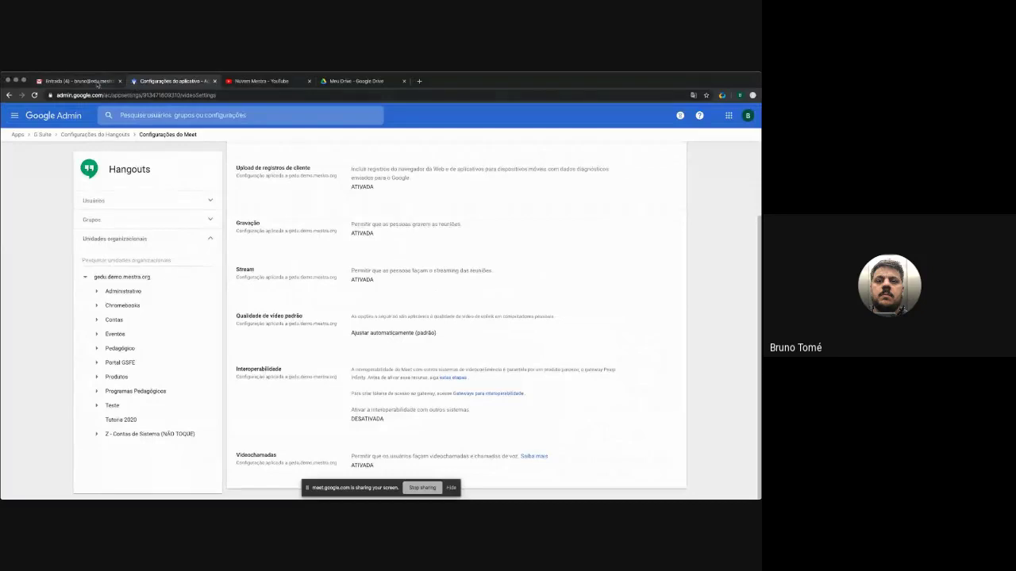
- Load meet.google.com in a new Chrome tab and dismiss the translation offer
{"action": "key", "text": "super+1"}
{"action": "left_click", "coordinate": [419, 81]}
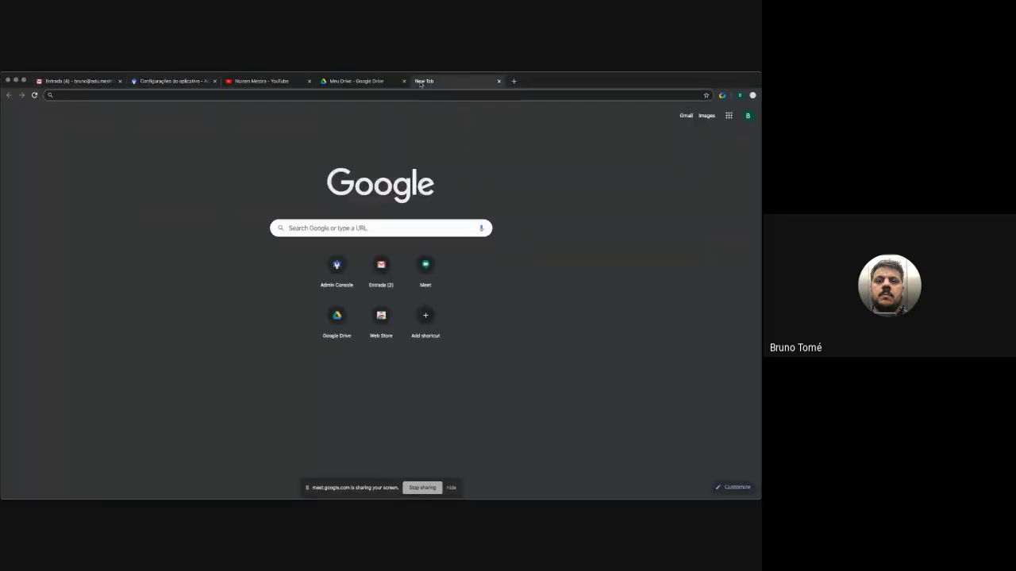
{"action": "type", "text": "meet"}
{"action": "key", "text": "Return"}
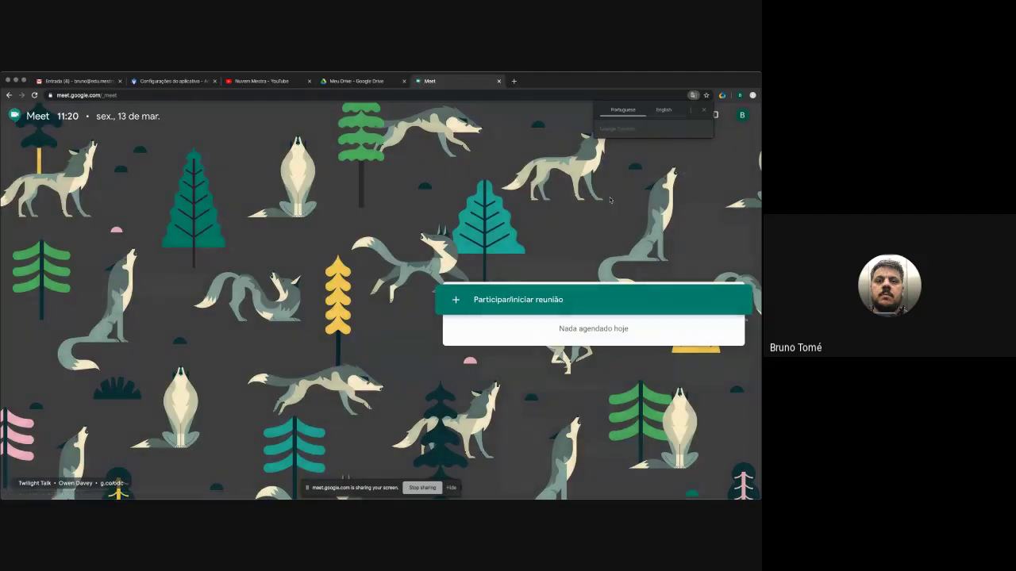
{"action": "left_click", "coordinate": [704, 111]}
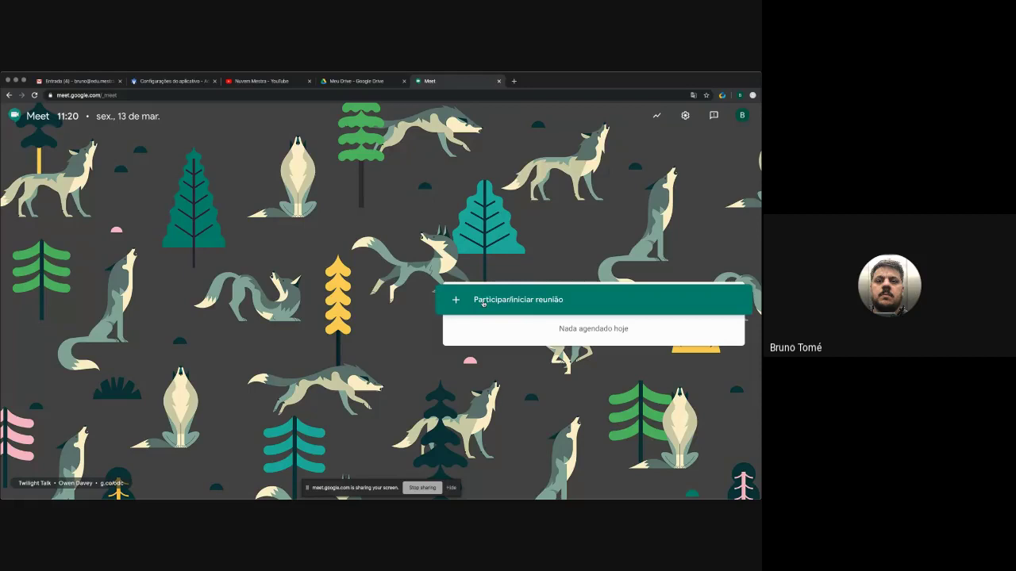
- Start and join a new Meet meeting without a code, dismissing the invite prompt
{"action": "left_click", "coordinate": [483, 301]}
{"action": "left_click", "coordinate": [451, 350]}
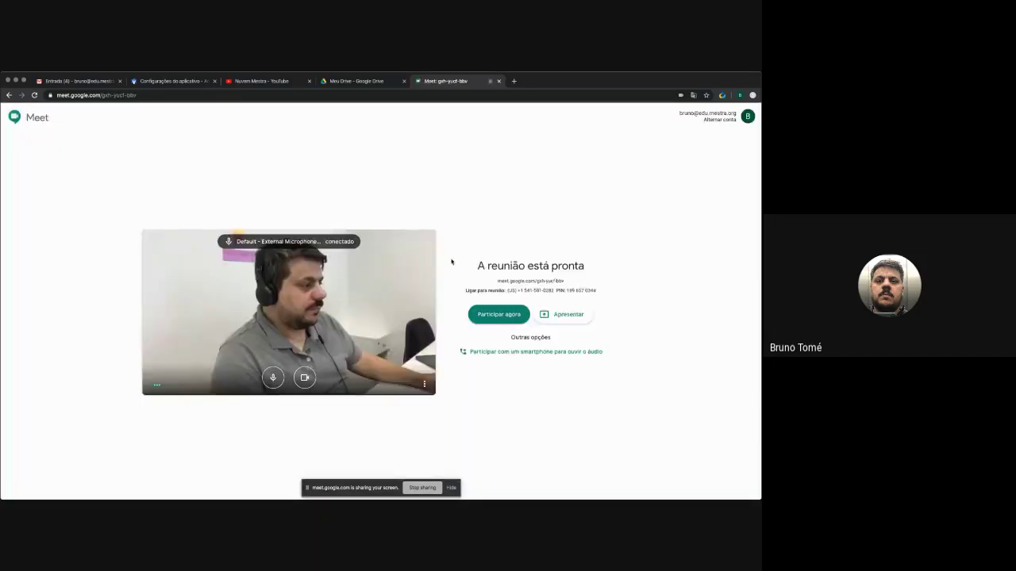
{"action": "left_click", "coordinate": [484, 313]}
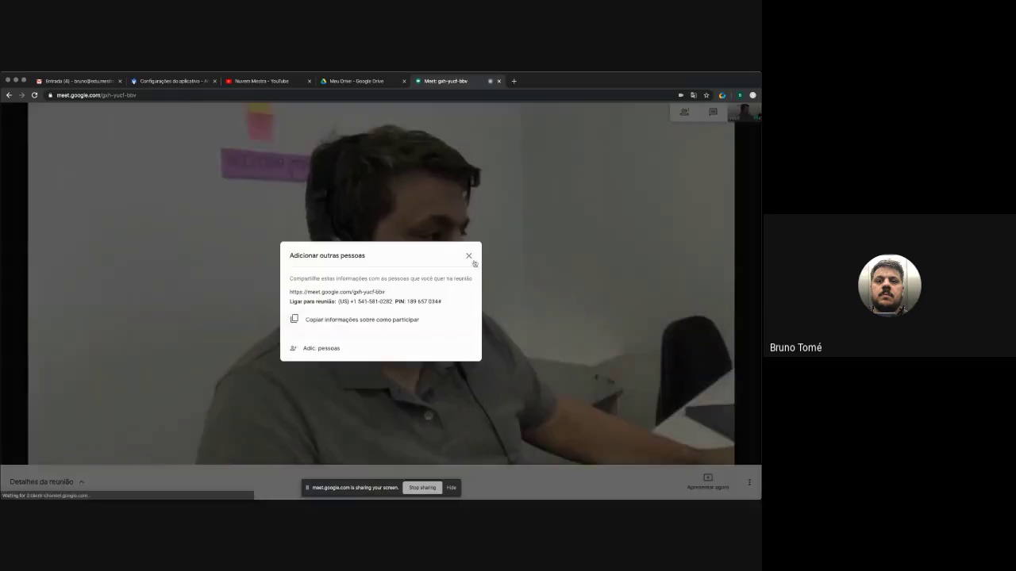
{"action": "left_click", "coordinate": [468, 256]}
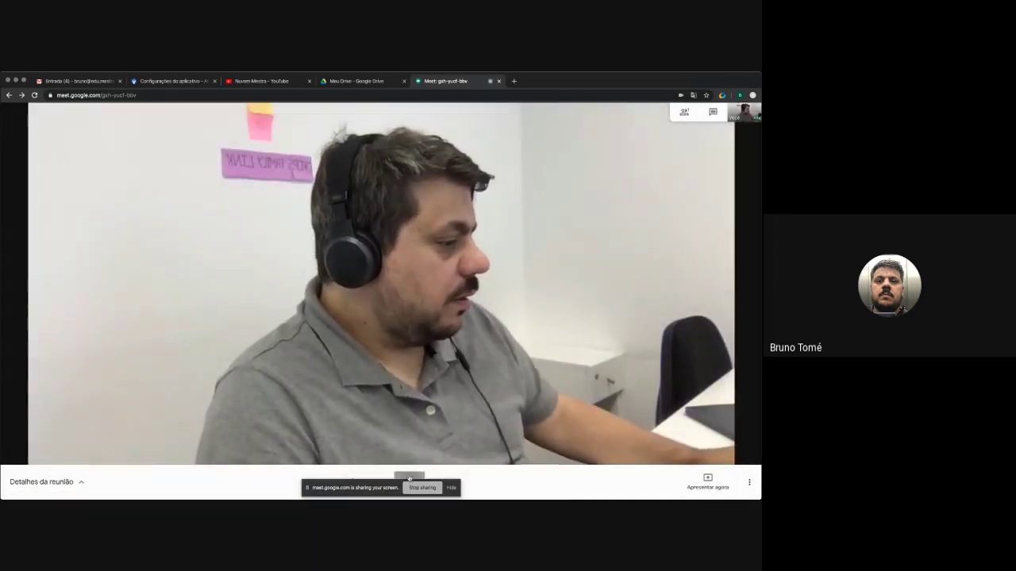
- Turn off camera and microphone, then show the options menu with 'Gravar a reunião'
{"action": "key", "text": "super+e"}
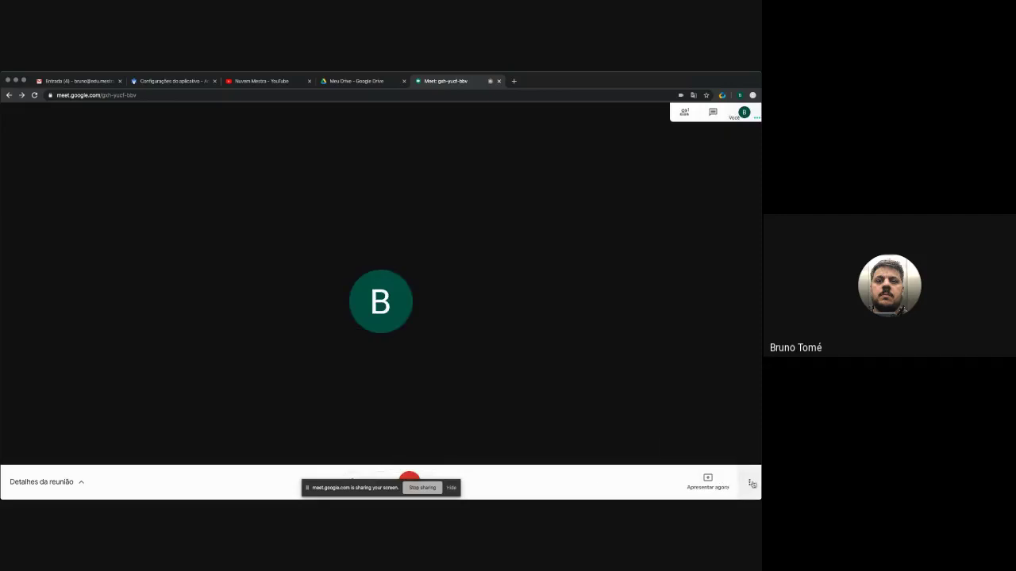
{"action": "left_click", "coordinate": [748, 482]}
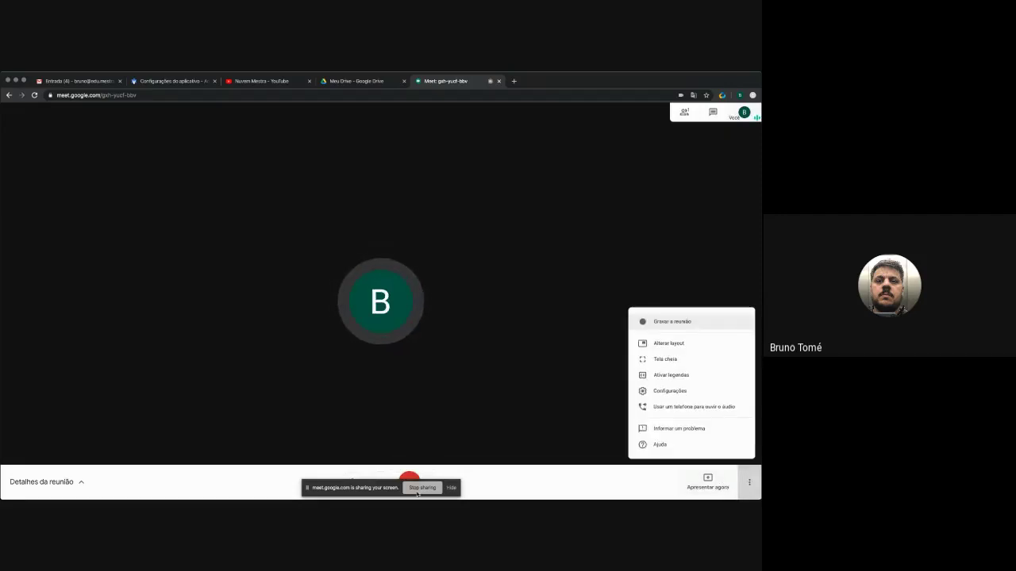
{"action": "left_click", "coordinate": [749, 483]}
{"action": "left_click", "coordinate": [361, 480]}
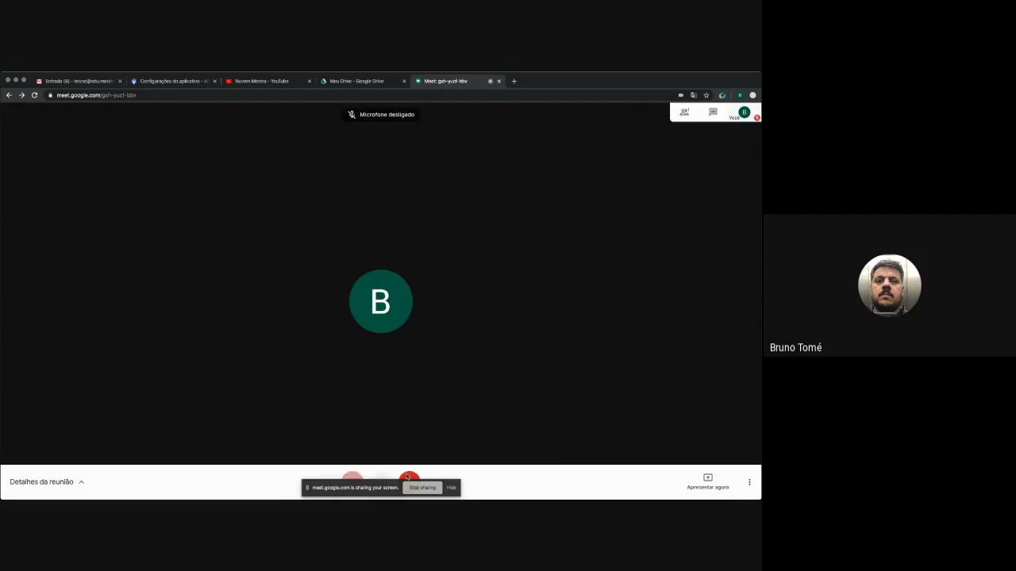
{"action": "left_click", "coordinate": [749, 483]}
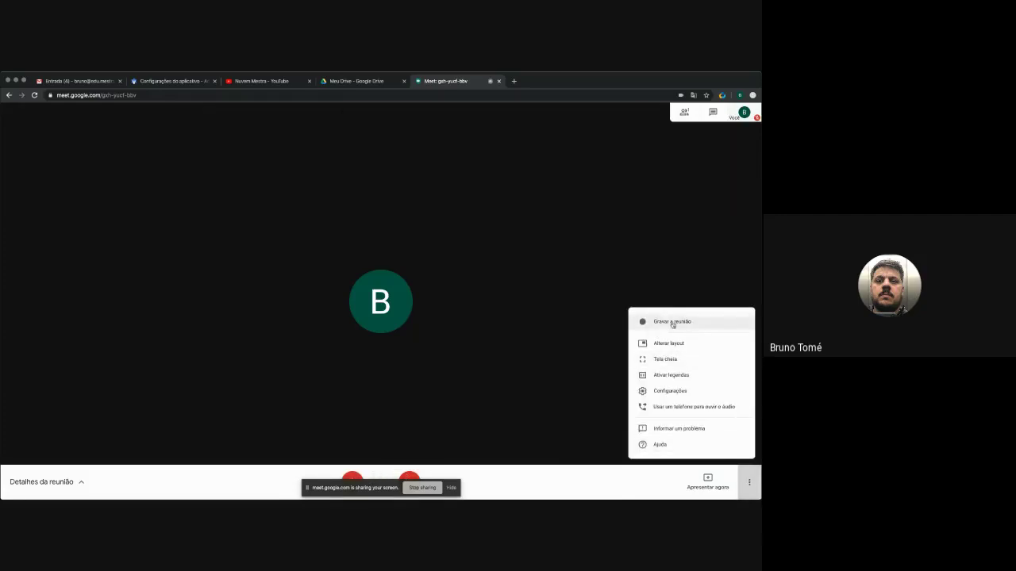
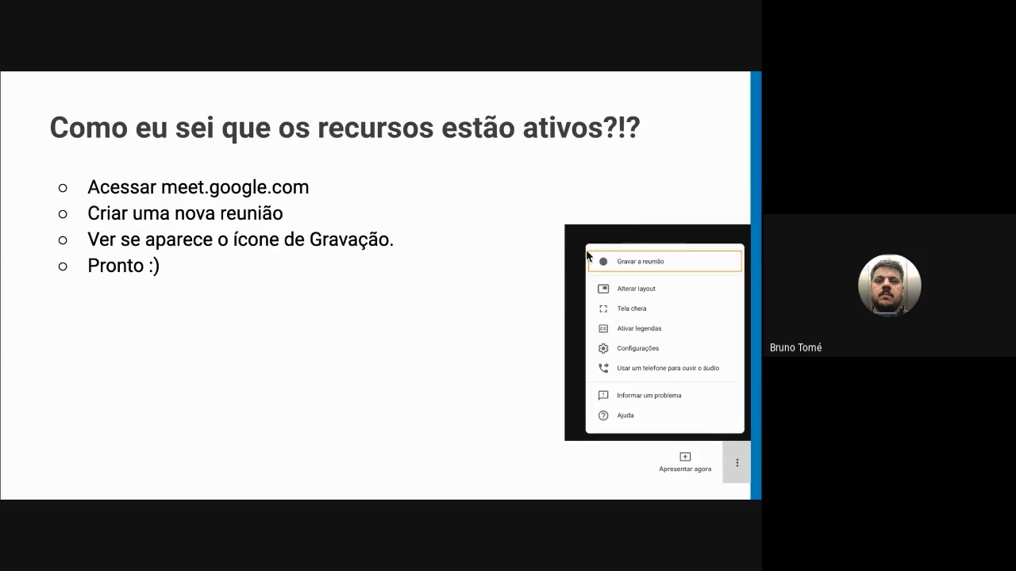
- Advance the running slideshow to the 'Hangouts Meet - Requerimentos' slide
{"action": "key", "text": "Right"}
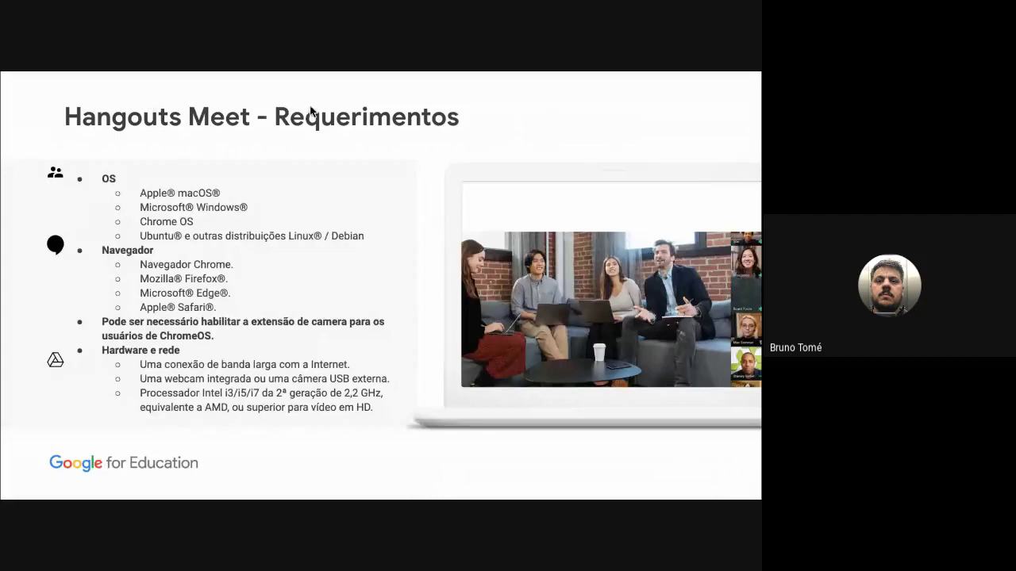
{"action": "mouse_move", "coordinate": [670, 498]}
- Exit the slideshow on the Requerimentos slide and switch to the Google Admin tab
{"action": "key", "text": "Right"}
{"action": "key", "text": "Escape"}
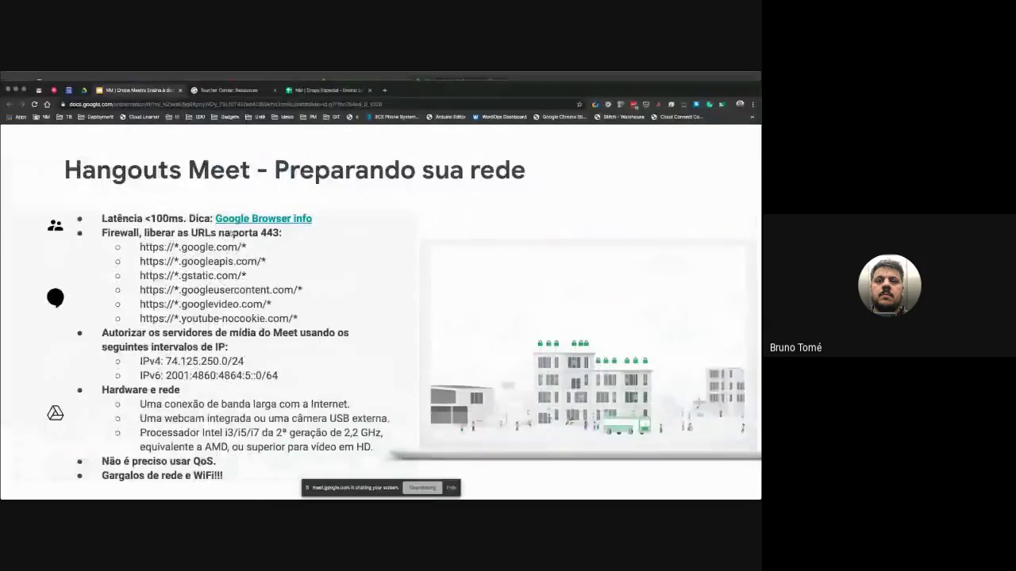
{"action": "key", "text": "Up"}
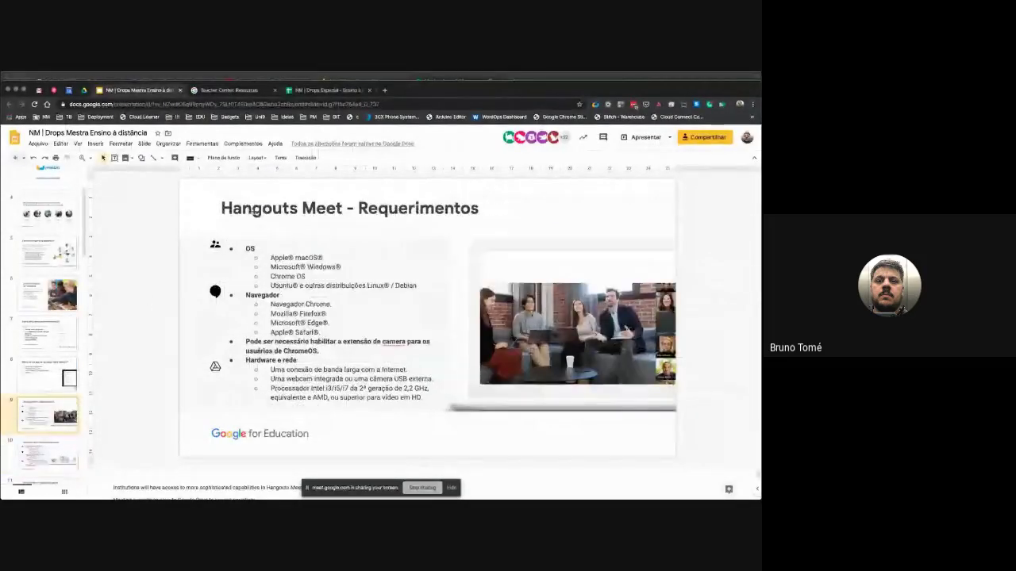
{"action": "key", "text": "super+grave"}
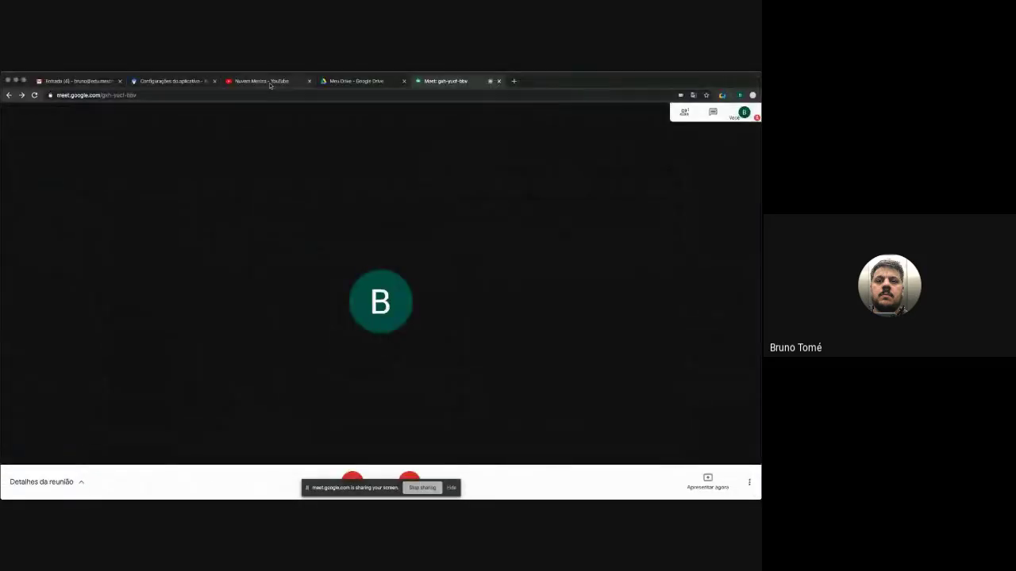
{"action": "left_click", "coordinate": [269, 81]}
{"action": "left_click", "coordinate": [169, 81]}
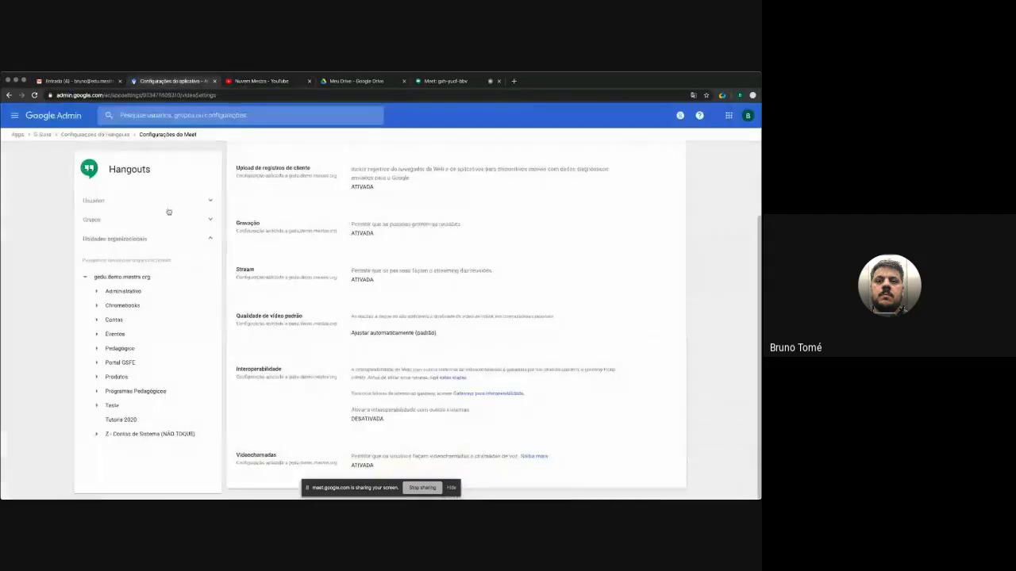
- Go from the Admin console home through Apps to the G Suite services list
{"action": "left_click", "coordinate": [14, 116]}
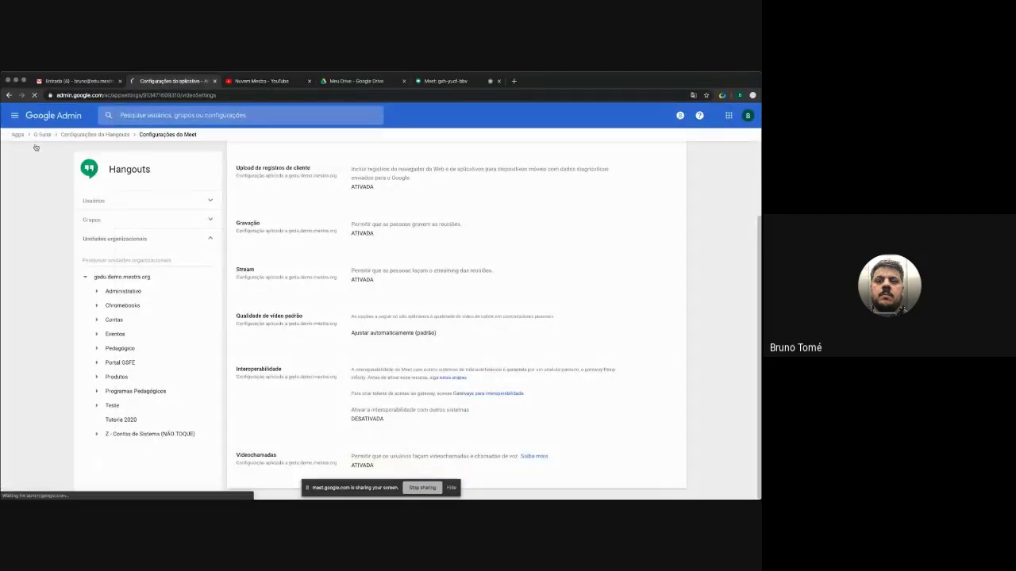
{"action": "left_click", "coordinate": [53, 115]}
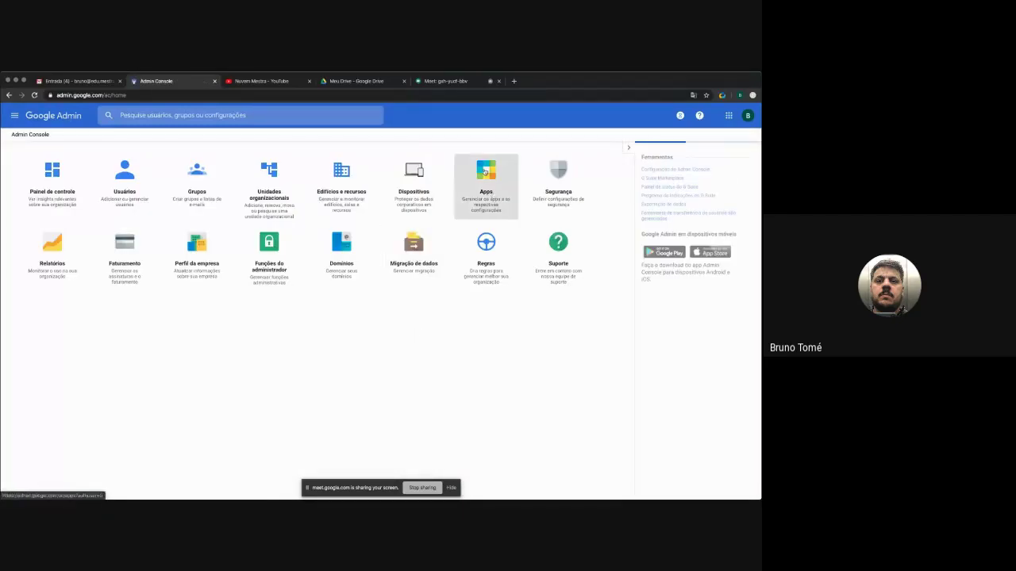
{"action": "left_click", "coordinate": [489, 181]}
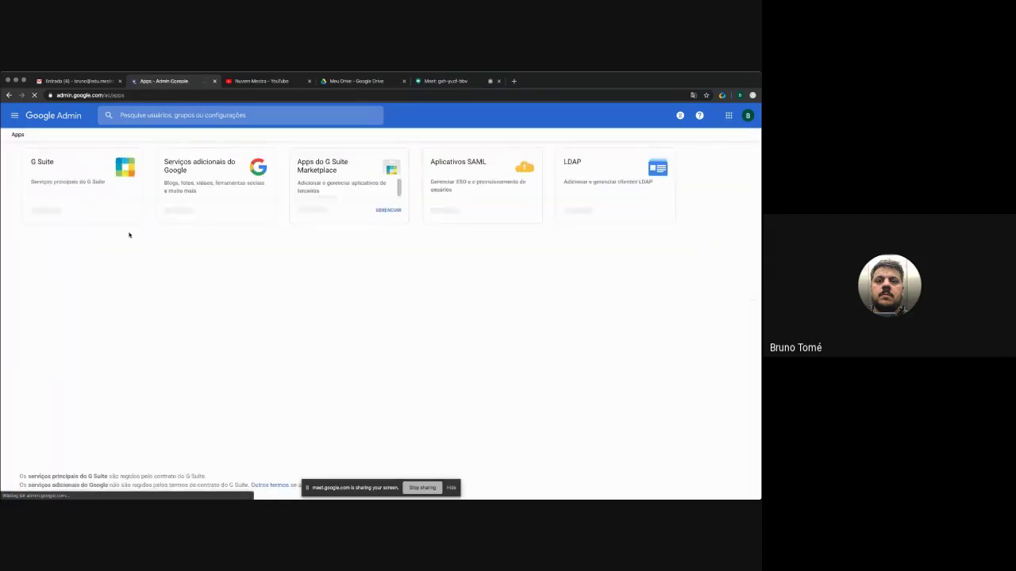
{"action": "left_click", "coordinate": [65, 174]}
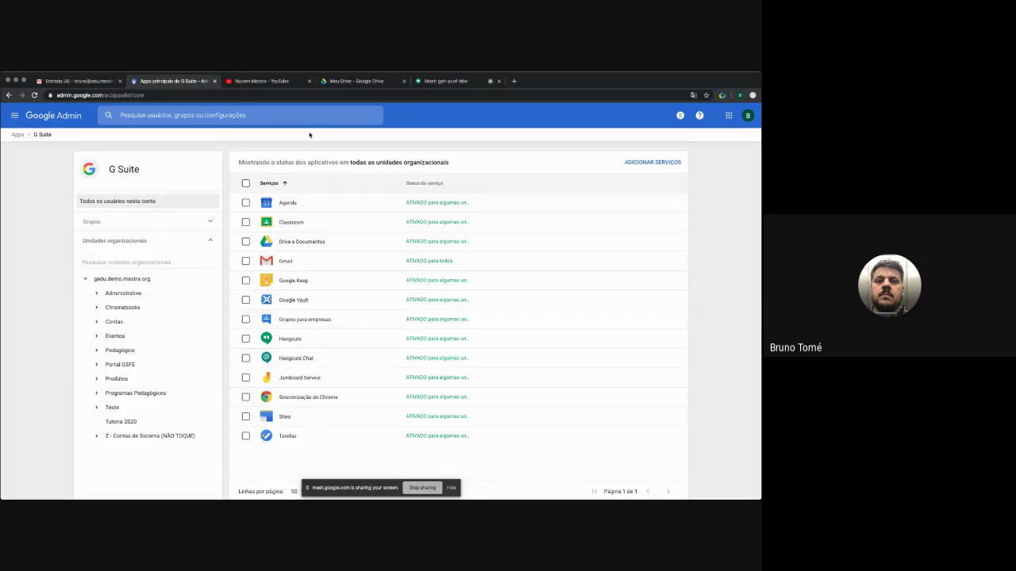
- Load chat.google.com in a new browser tab
{"action": "key", "text": "ctrl+t"}
{"action": "type", "text": "chat.goog"}
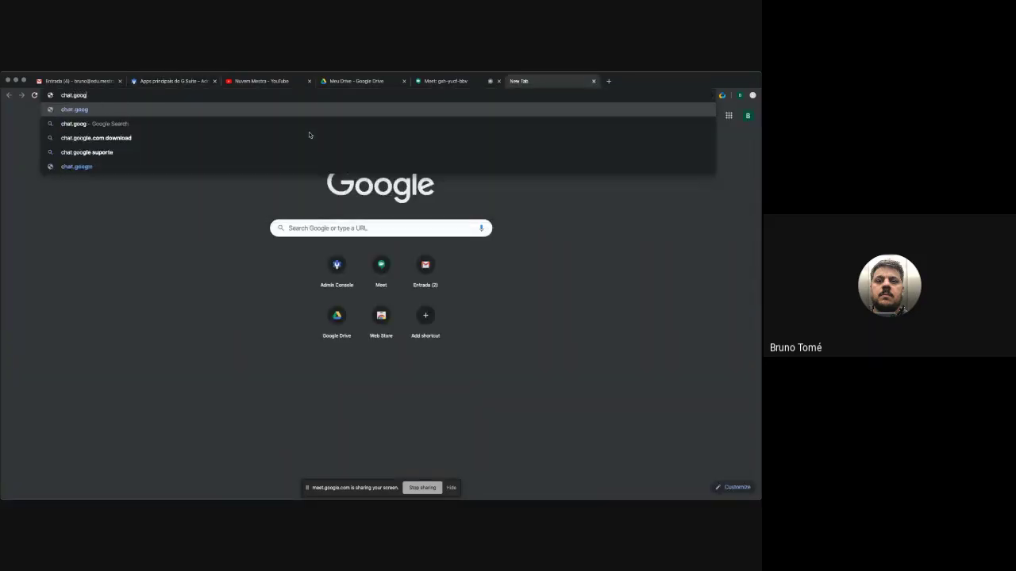
{"action": "type", "text": "le.c"}
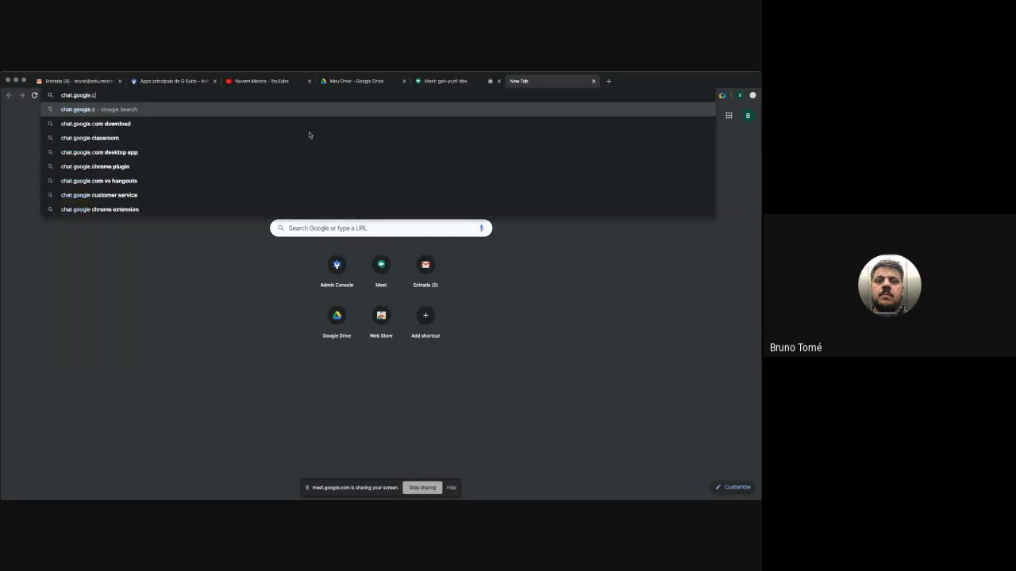
{"action": "type", "text": "om"}
{"action": "key", "text": "Return"}
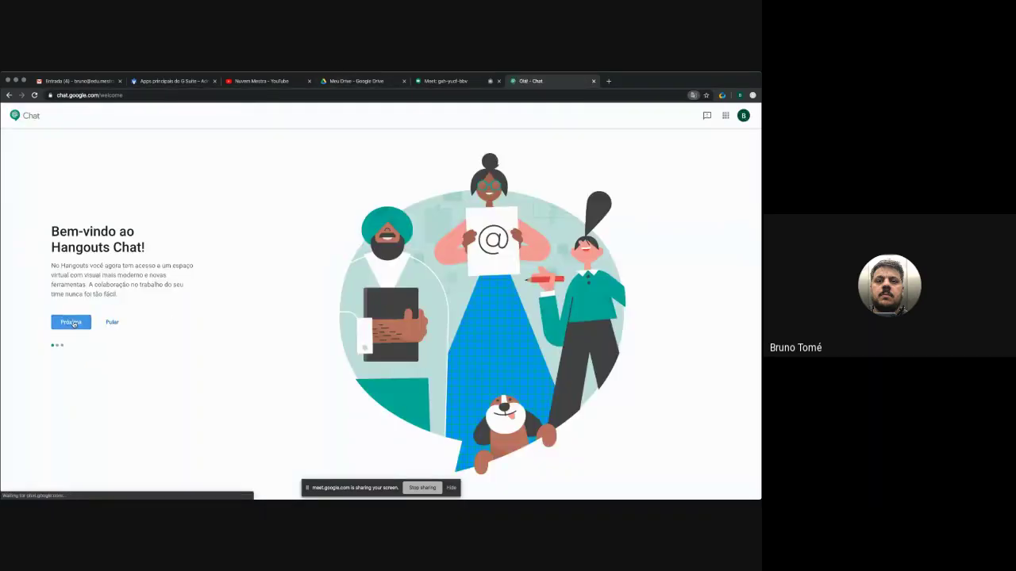
- Finish the Chat welcome tour and decline notifications with 'Agora não'
{"action": "left_click", "coordinate": [84, 323]}
{"action": "left_click", "coordinate": [101, 328]}
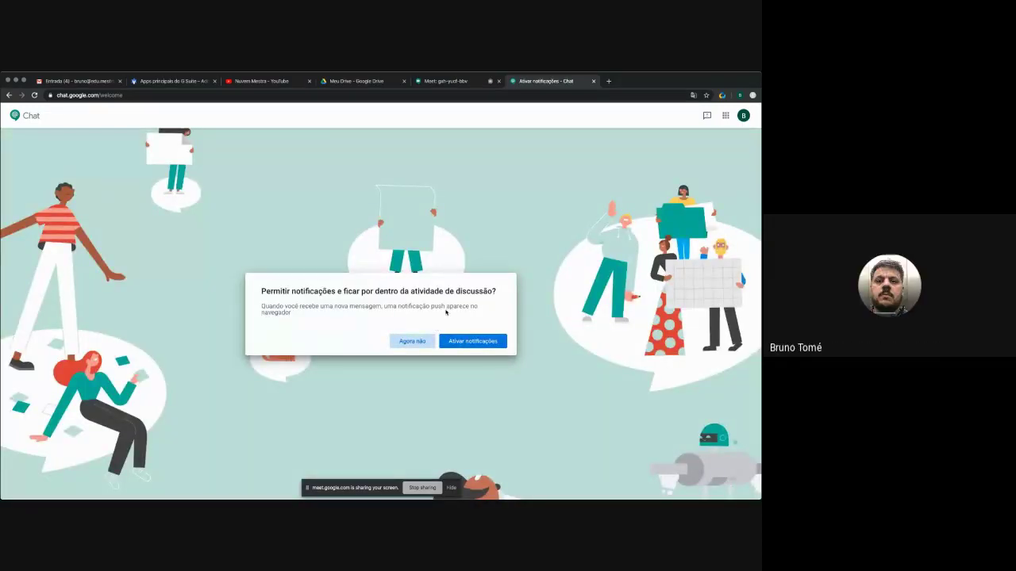
{"action": "left_click", "coordinate": [421, 343]}
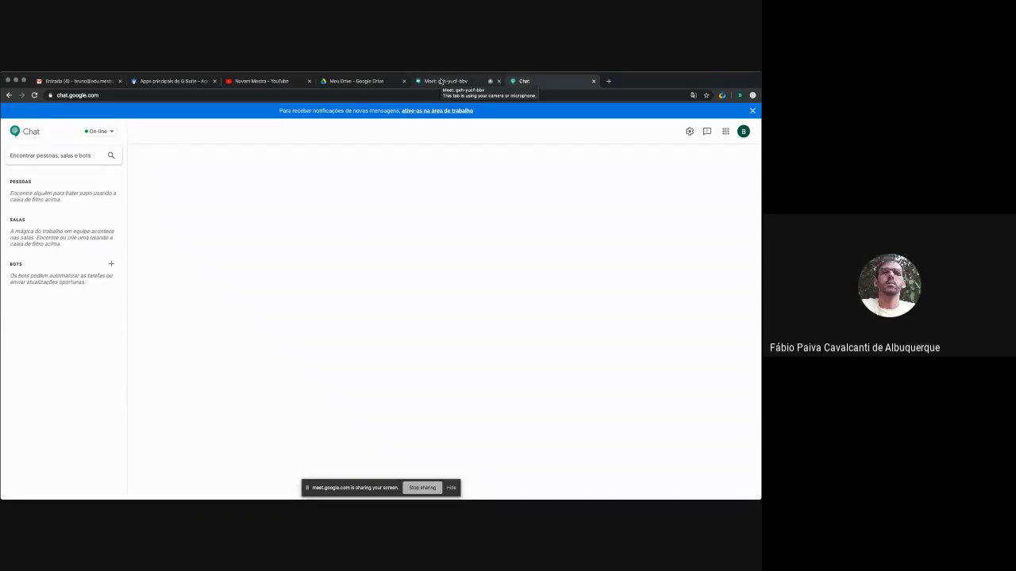
- Go to Hangouts in the Admin G Suite list and open 'Configurações do Meet'
{"action": "left_click", "coordinate": [153, 84]}
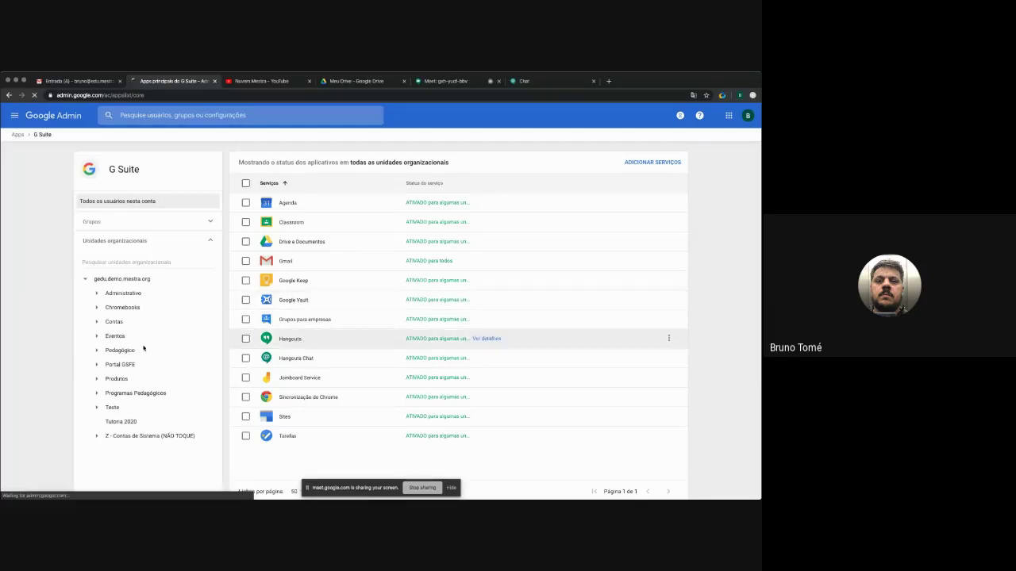
{"action": "left_click", "coordinate": [120, 351]}
{"action": "left_click", "coordinate": [96, 351]}
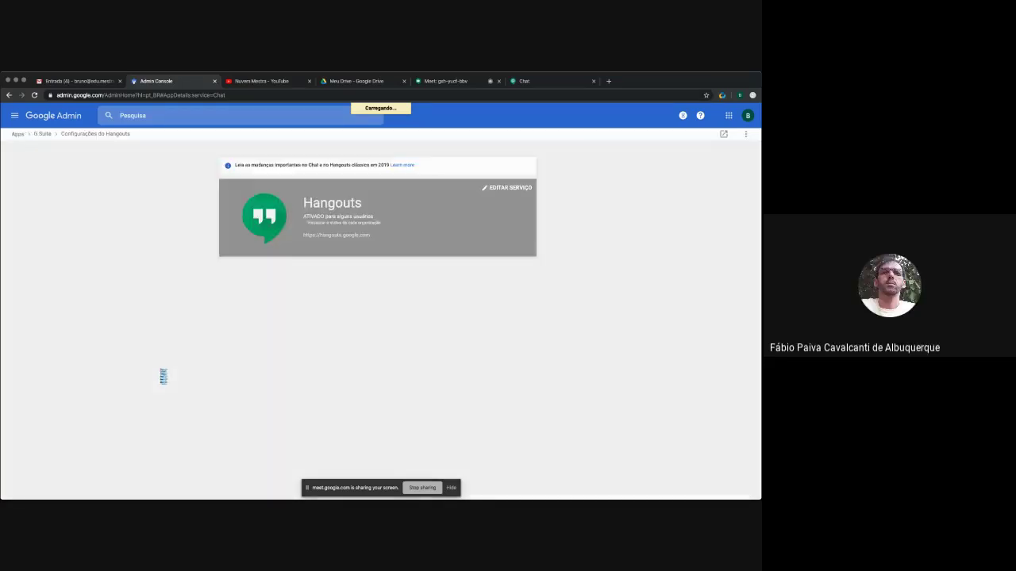
{"action": "left_click", "coordinate": [284, 323]}
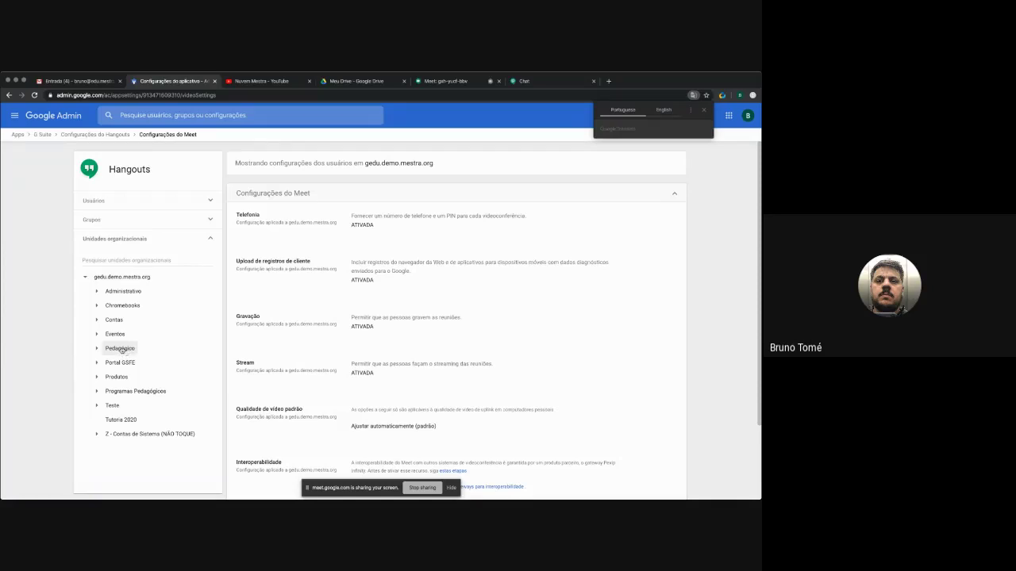
- For Pedagógico, override Gravação to 'Permitir que as pessoas gravem as reuniões', save, then go to Chat
{"action": "left_click", "coordinate": [119, 349]}
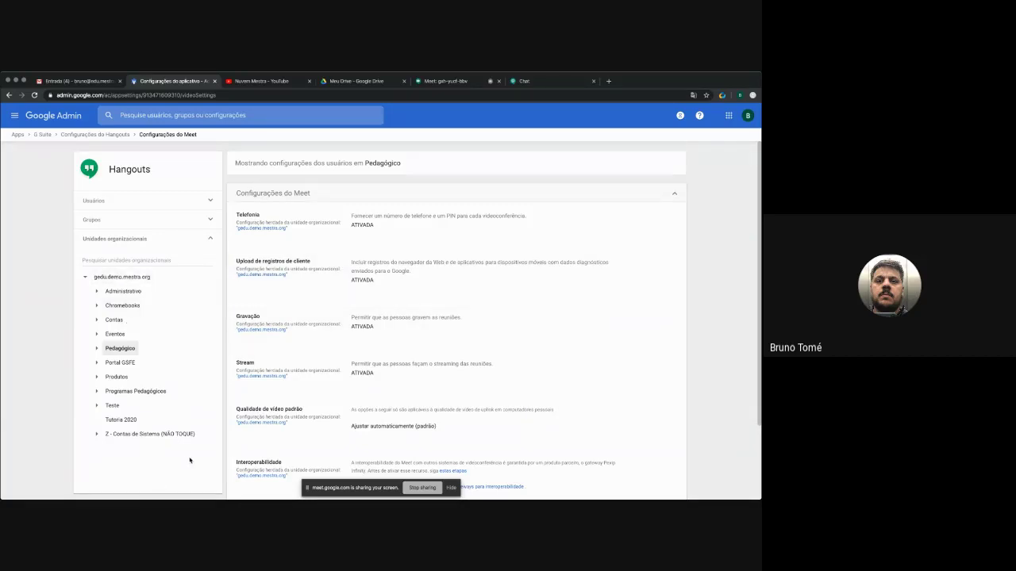
{"action": "left_click", "coordinate": [677, 317]}
{"action": "left_click", "coordinate": [353, 318]}
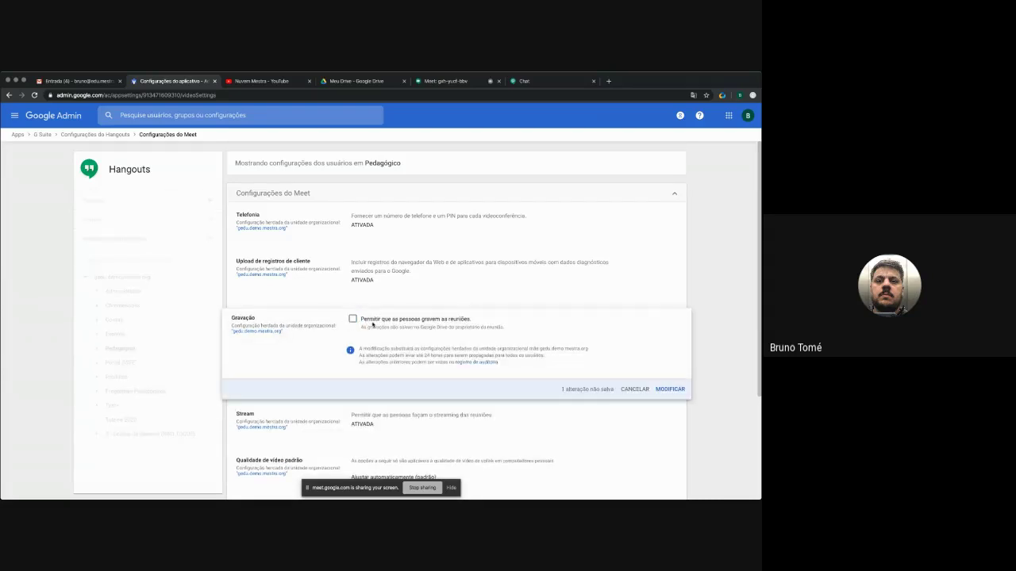
{"action": "left_click", "coordinate": [669, 390]}
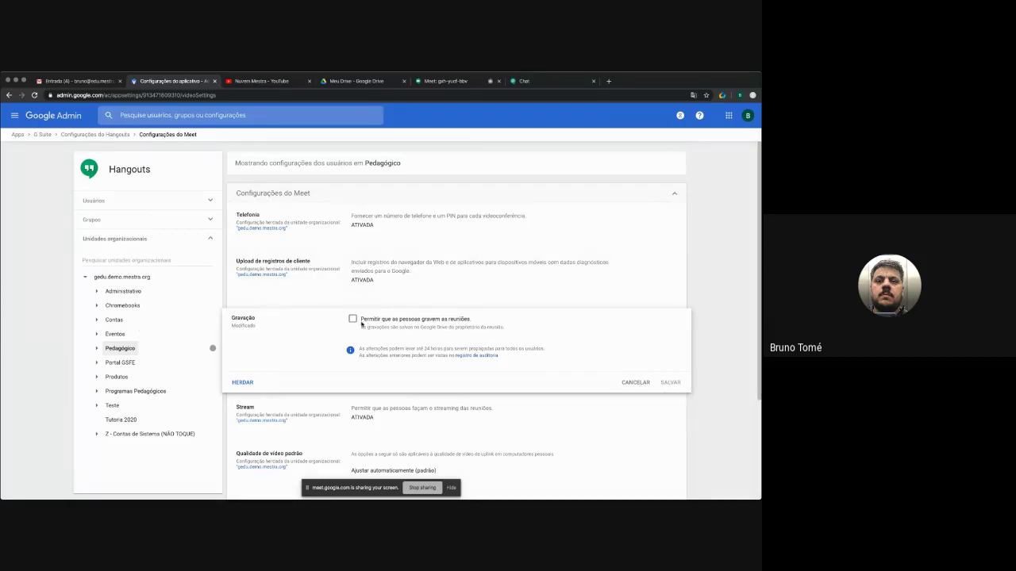
{"action": "left_click", "coordinate": [352, 319]}
{"action": "left_click", "coordinate": [672, 385]}
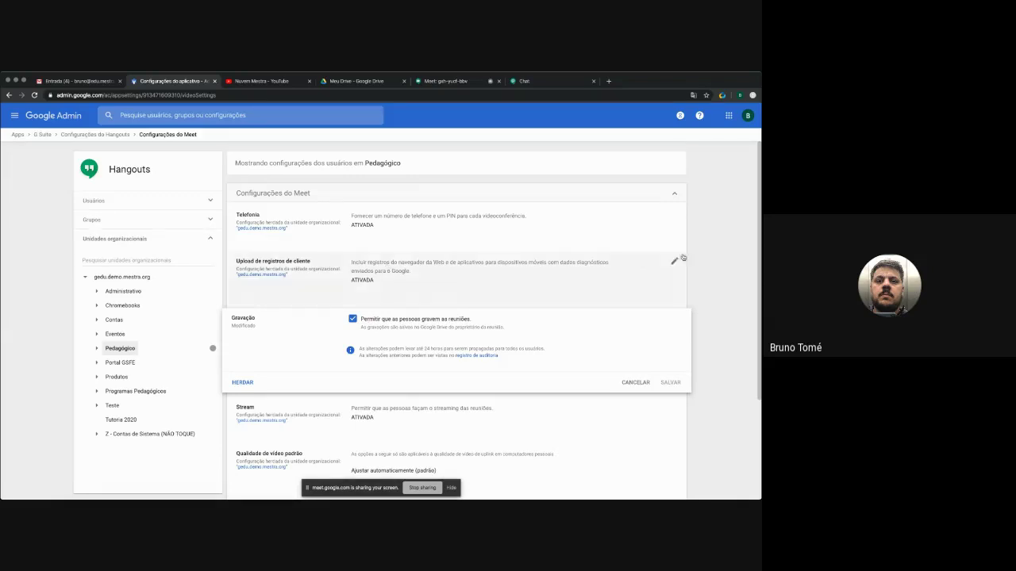
{"action": "left_click", "coordinate": [452, 82]}
{"action": "left_click", "coordinate": [518, 82]}
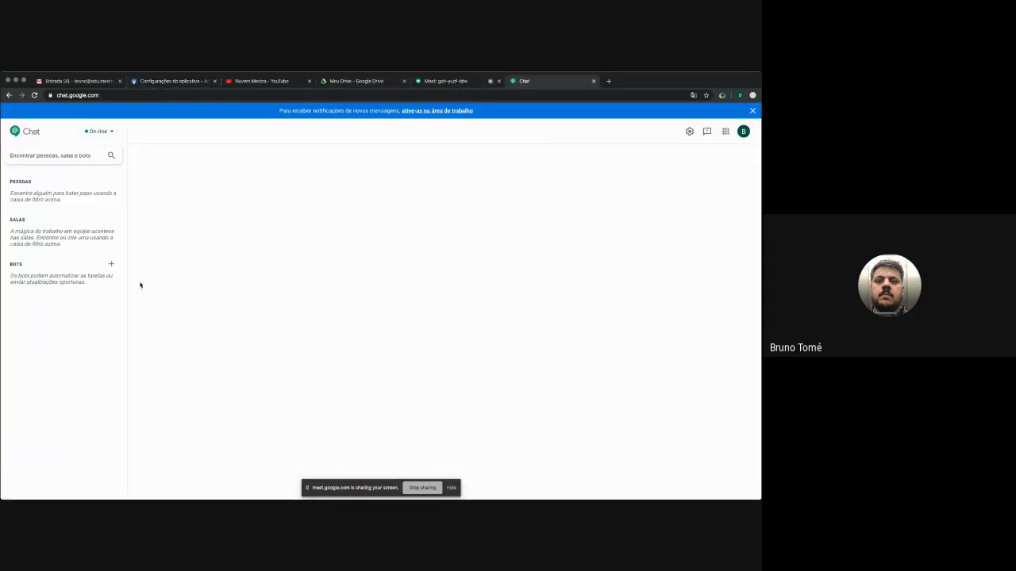
- Find the colleague by e-mail address in Chat search and open a direct message
{"action": "left_click", "coordinate": [59, 155]}
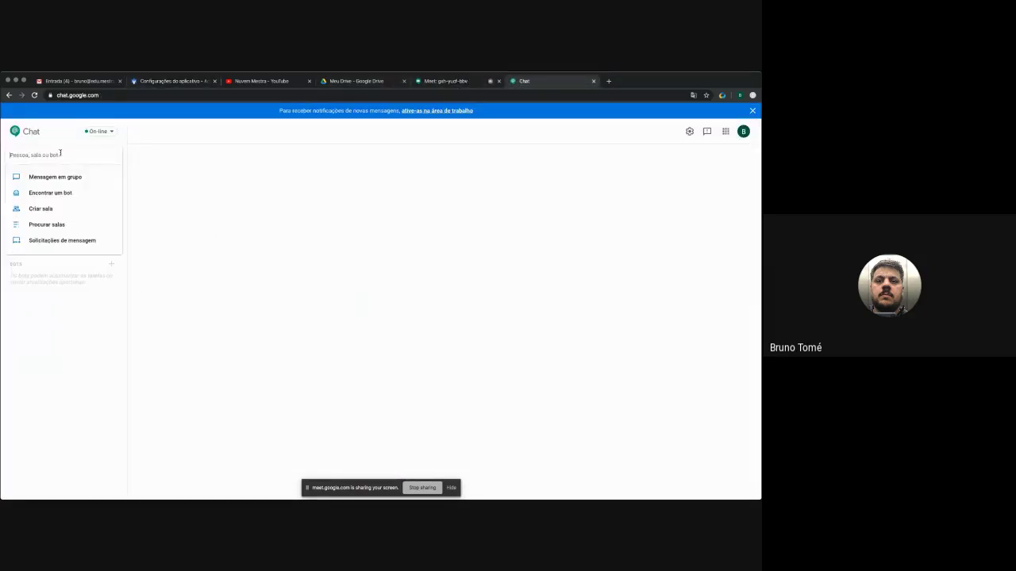
{"action": "type", "text": "ro"}
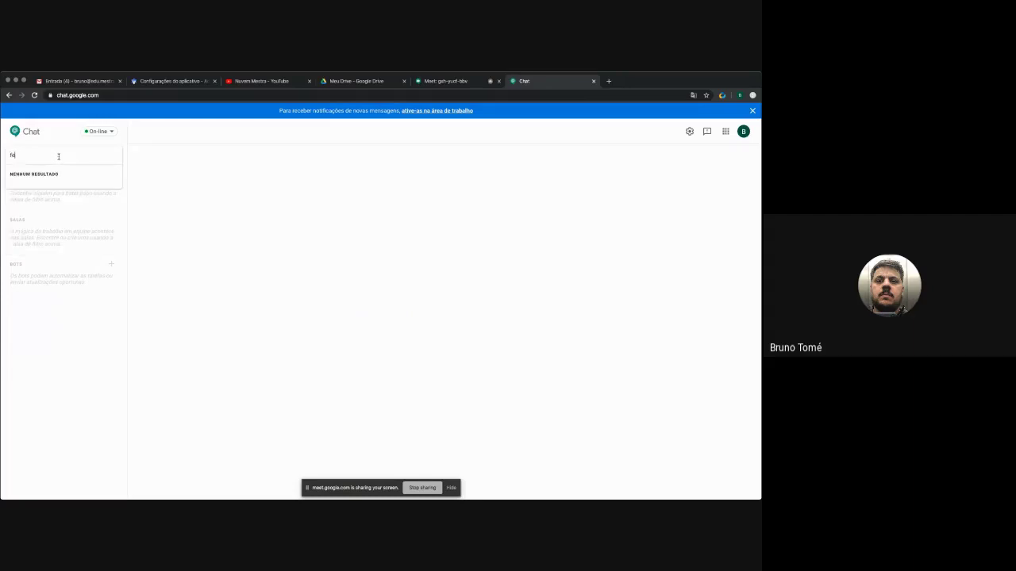
{"action": "key", "text": "BackSpace"}
{"action": "key", "text": "super+a"}
{"action": "key", "text": "BackSpace"}
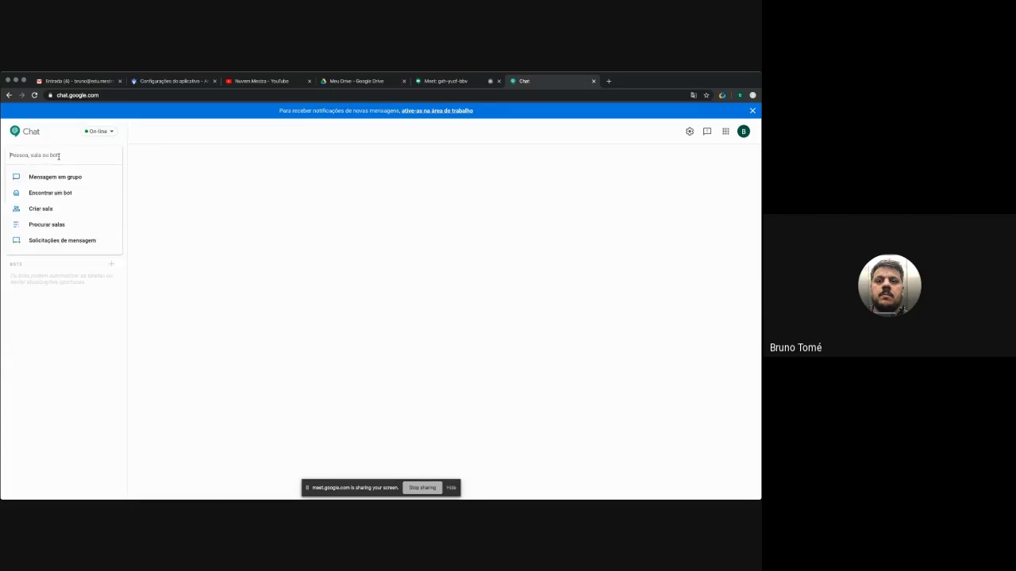
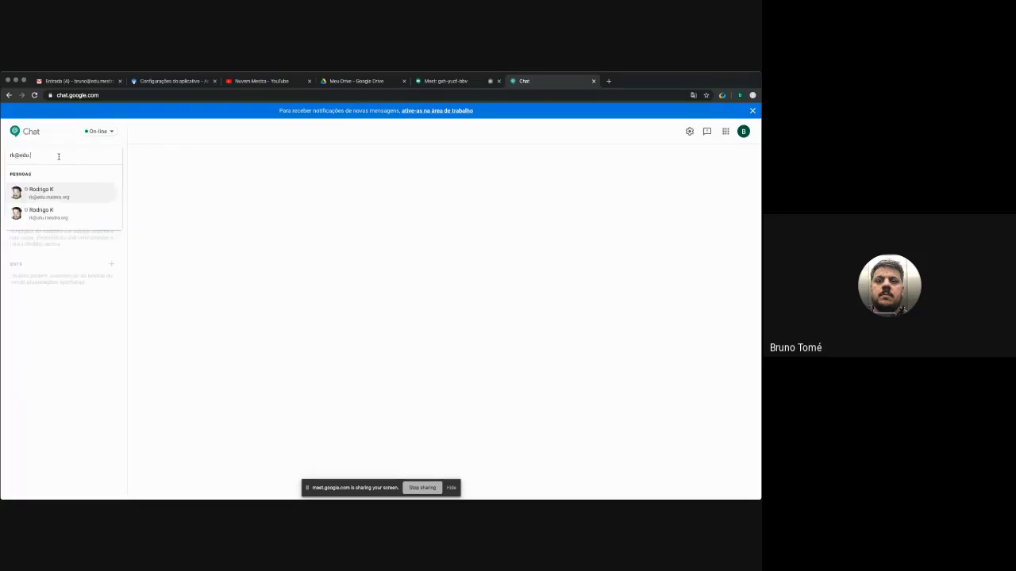
{"action": "key", "text": "Return"}
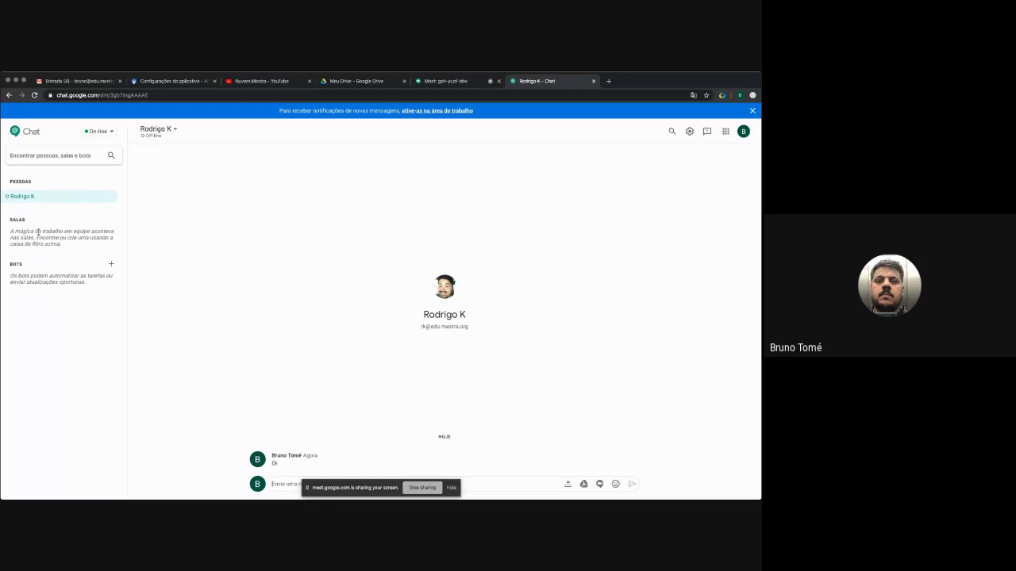
- Dismiss the screen-sharing notice and start presenting the Google Slides deck
{"action": "left_click", "coordinate": [452, 487]}
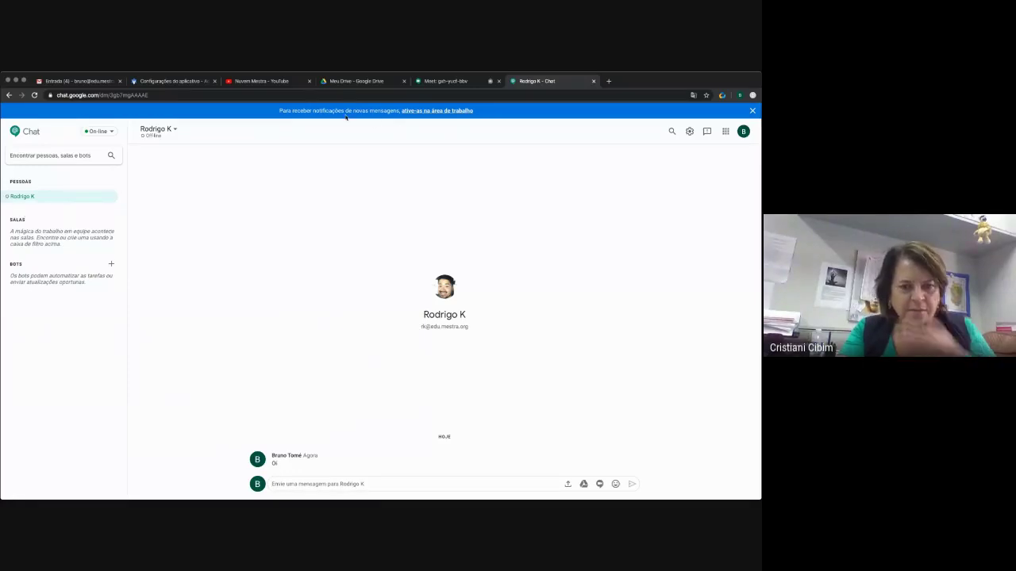
{"action": "key", "text": "super+Tab"}
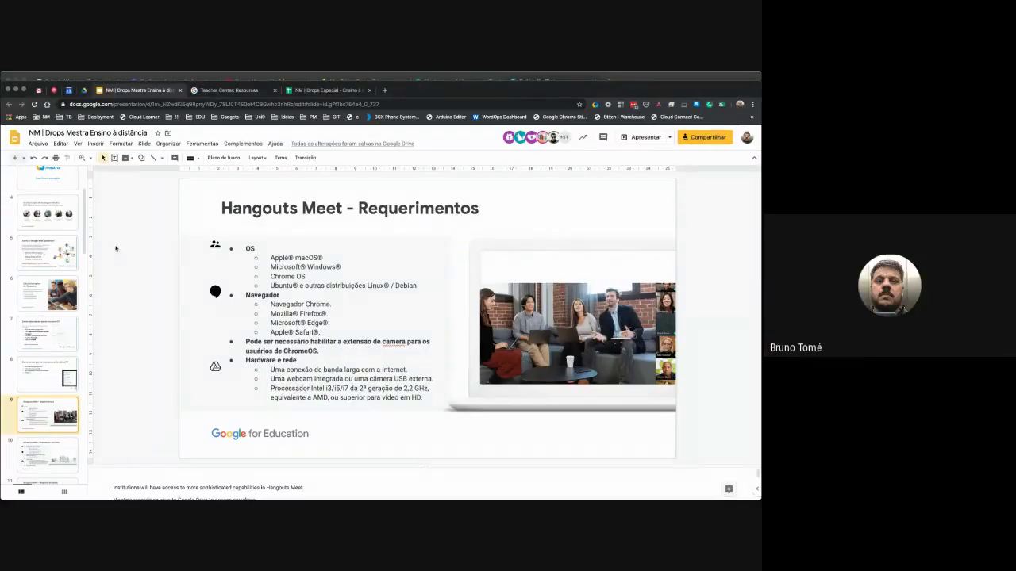
{"action": "left_click", "coordinate": [649, 138]}
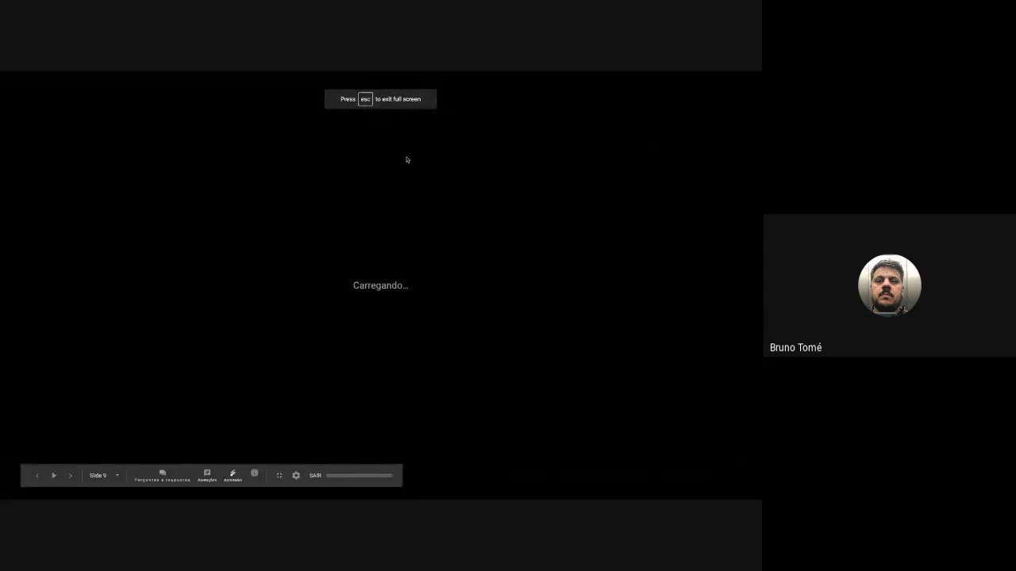